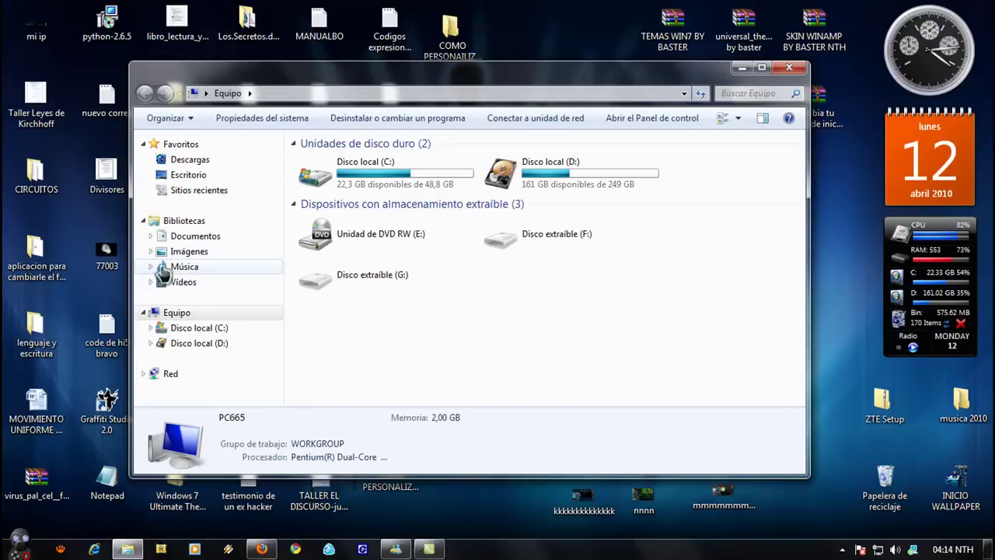
Close the Equipo window so the desktop is clear.
{"action": "left_click", "coordinate": [789, 67]}
{"action": "left_click_drag", "start_coordinate": [499, 154], "coordinate": [769, 323]}
{"action": "left_click_drag", "start_coordinate": [493, 182], "coordinate": [810, 426]}
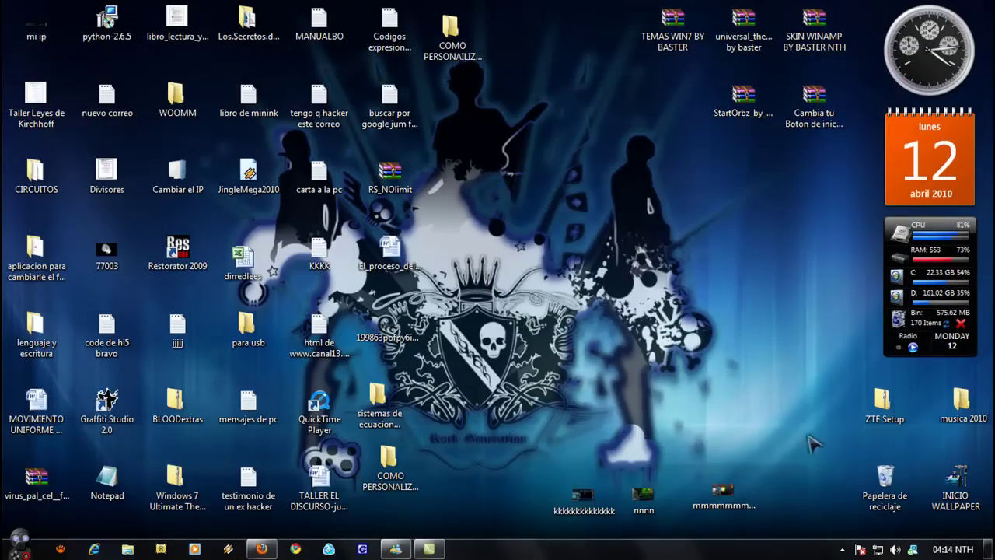
Open TuneUp Utilities from its hidden notification icon and centre its window on the desktop.
{"action": "left_click", "coordinate": [842, 549]}
{"action": "right_click", "coordinate": [849, 478]}
{"action": "left_click", "coordinate": [852, 387]}
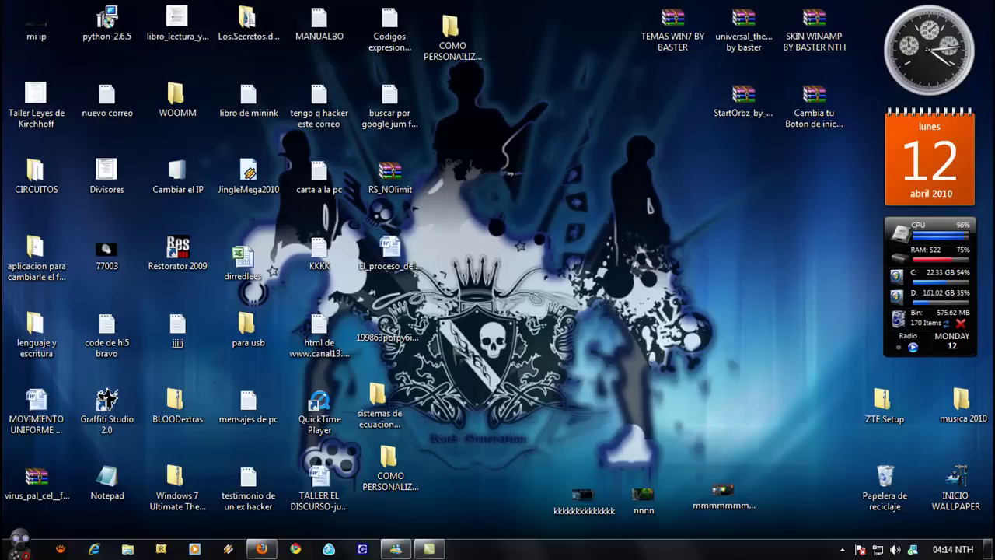
{"action": "left_click_drag", "start_coordinate": [492, 135], "coordinate": [639, 395]}
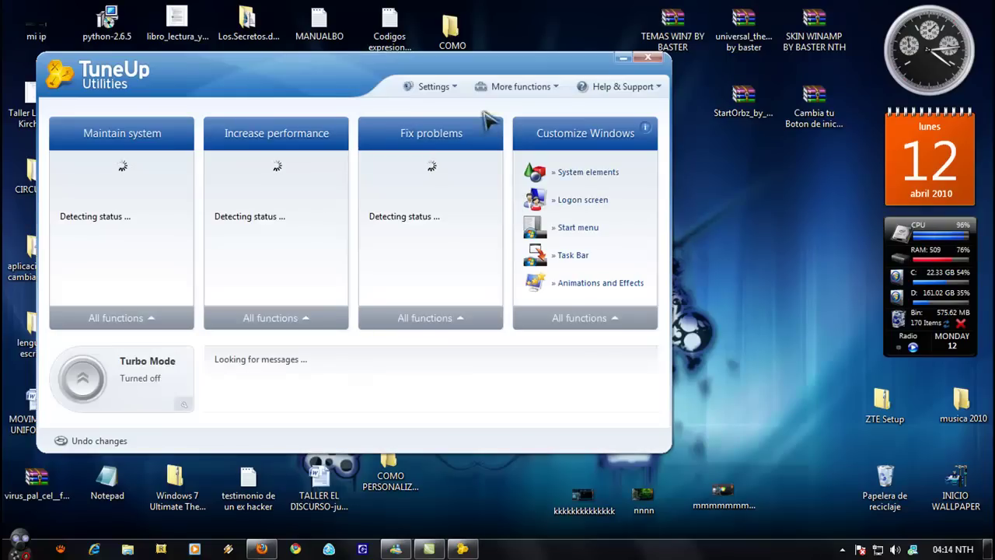
{"action": "left_click_drag", "start_coordinate": [346, 74], "coordinate": [482, 88]}
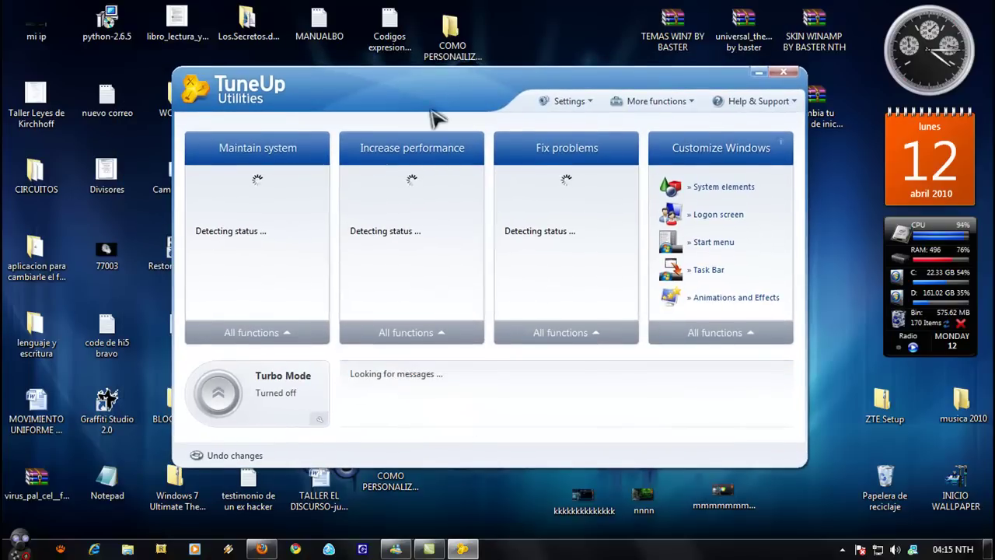
{"action": "left_click_drag", "start_coordinate": [406, 92], "coordinate": [415, 126]}
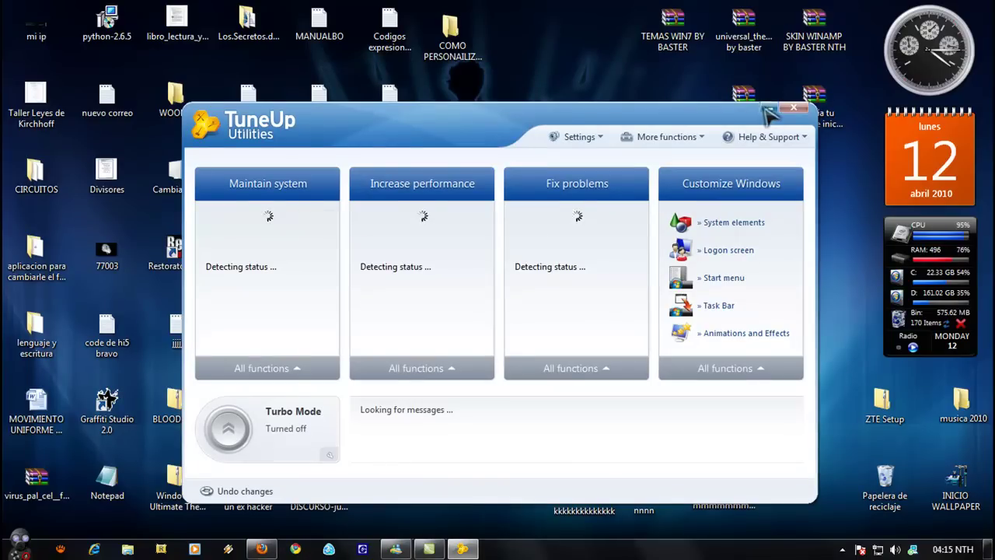
Minimize the TuneUp Utilities window.
{"action": "left_click", "coordinate": [767, 111]}
{"action": "left_click_drag", "start_coordinate": [488, 127], "coordinate": [754, 400]}
{"action": "left_click_drag", "start_coordinate": [478, 160], "coordinate": [754, 389]}
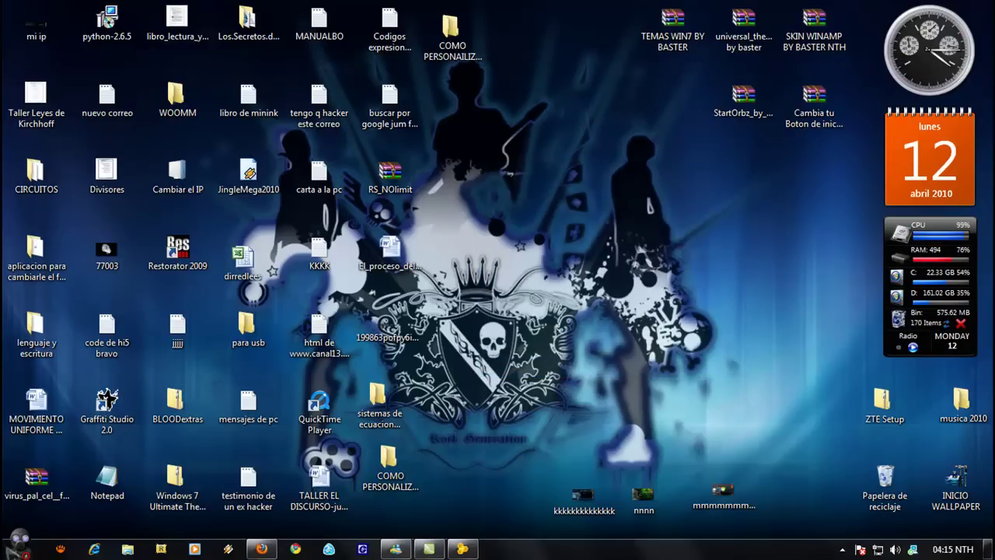
Open the Equipo window and move it aside to uncover the archives on the desktop.
{"action": "left_click", "coordinate": [19, 546]}
{"action": "left_click", "coordinate": [219, 352]}
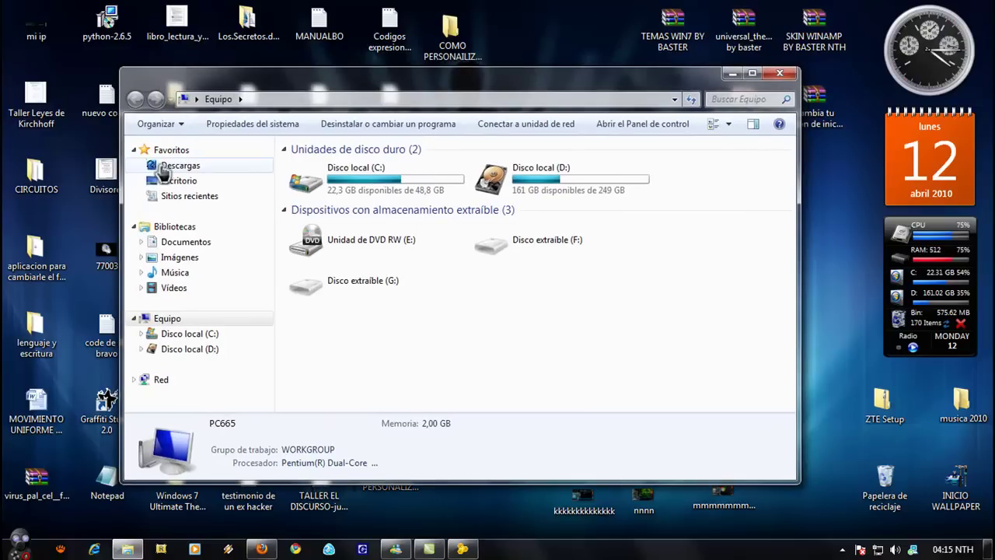
{"action": "left_click_drag", "start_coordinate": [435, 83], "coordinate": [241, 163]}
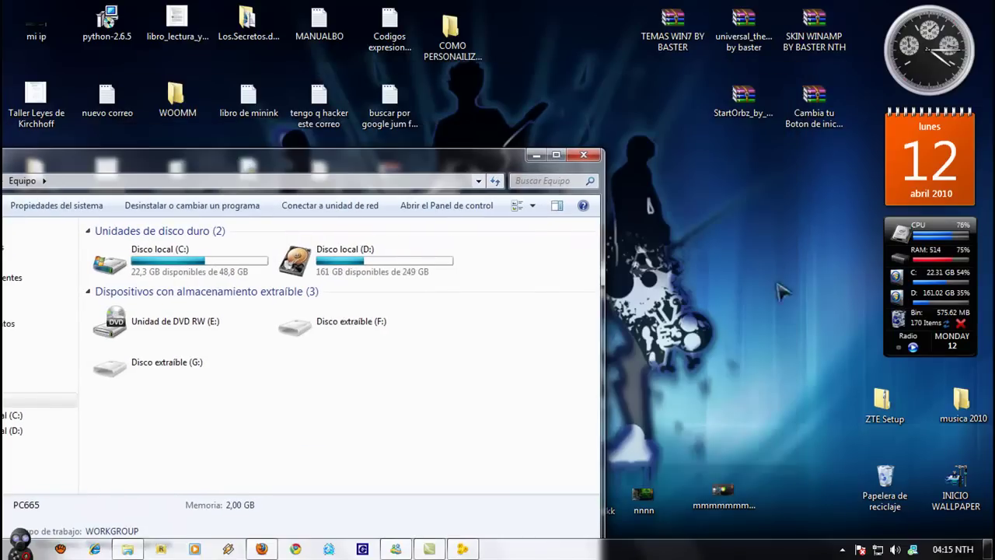
Select the desktop archive for changing the Windows 7 start button, and move the Equipo window back to the middle of the desktop.
{"action": "left_click", "coordinate": [814, 97]}
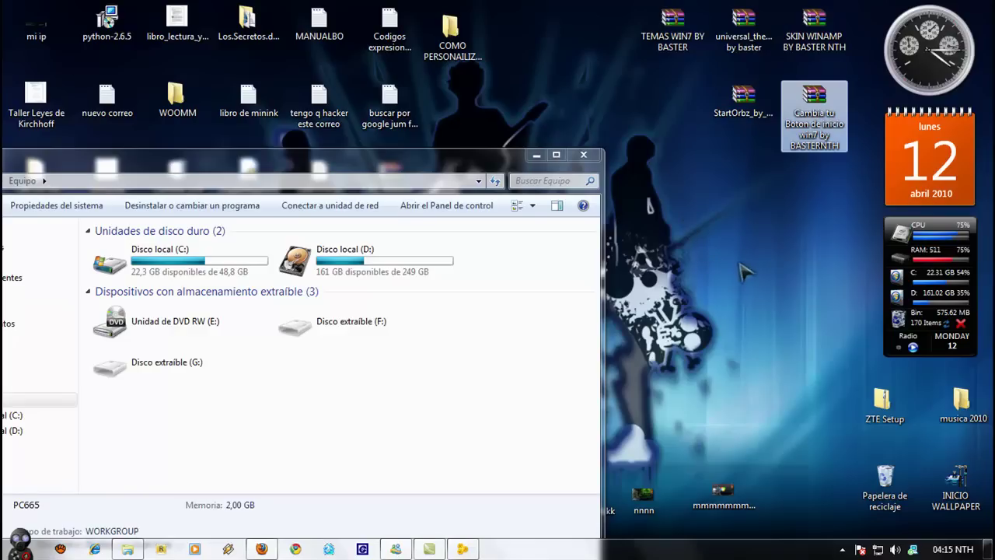
{"action": "left_click_drag", "start_coordinate": [698, 224], "coordinate": [829, 392]}
{"action": "left_click_drag", "start_coordinate": [415, 162], "coordinate": [612, 83]}
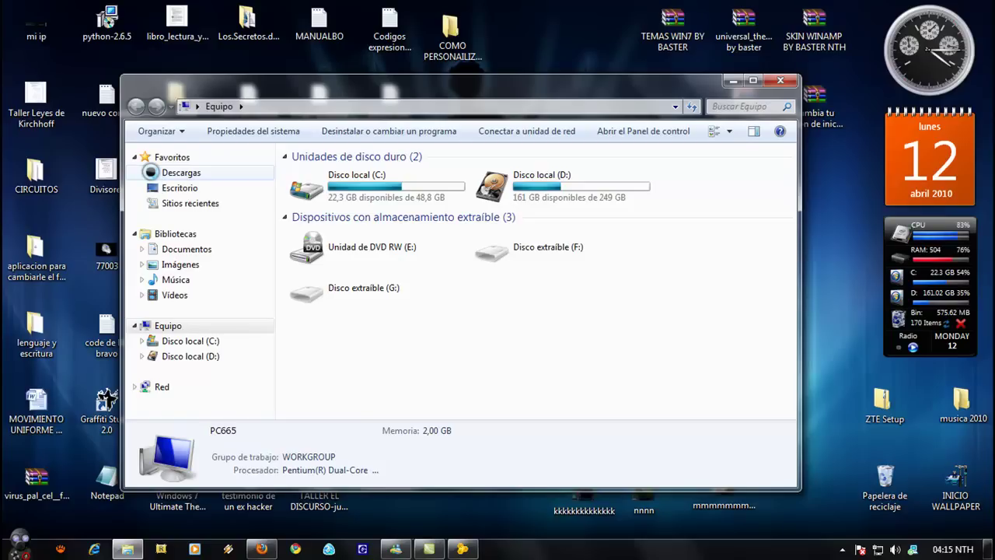
Open the properties of the Descargas favorite and start browsing for a replacement icon file.
{"action": "right_click", "coordinate": [153, 185]}
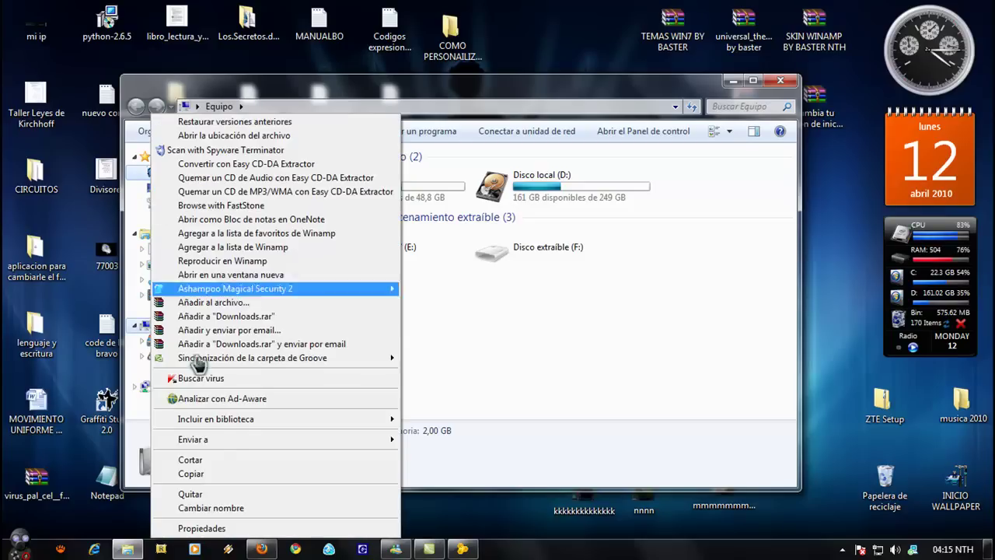
{"action": "left_click", "coordinate": [223, 533]}
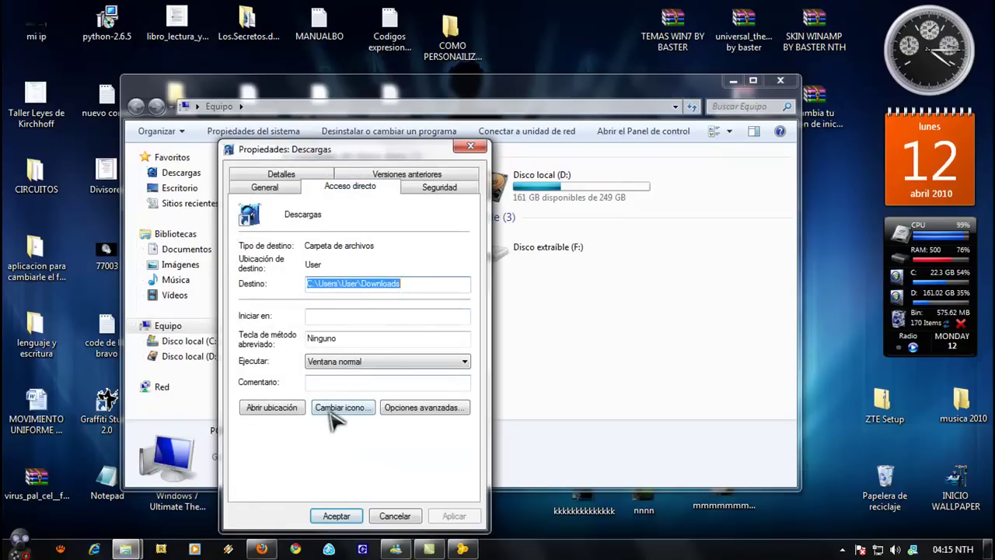
{"action": "left_click", "coordinate": [330, 410]}
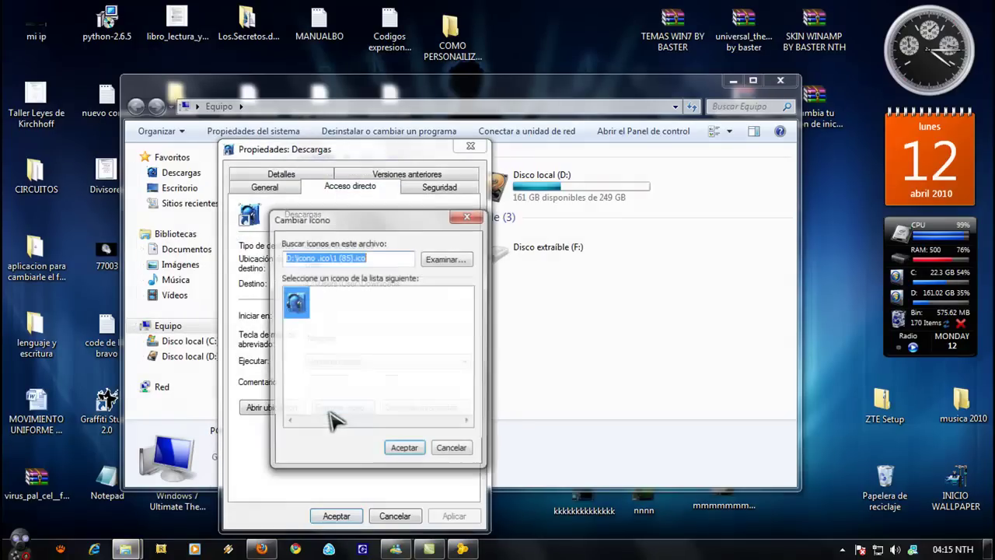
{"action": "left_click", "coordinate": [432, 261]}
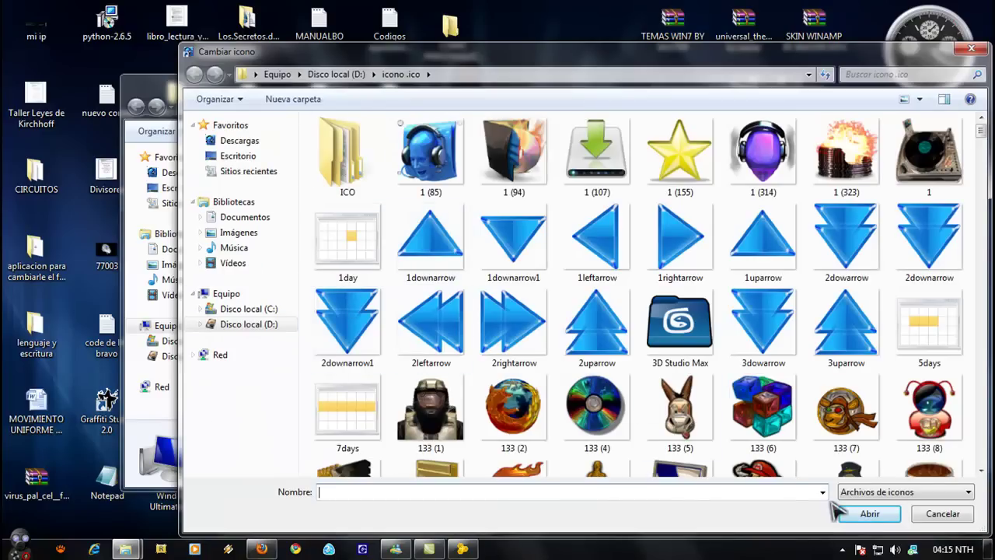
Go to the icono .ico folder on Disco local (D:) in the icon file browser.
{"action": "left_click_drag", "start_coordinate": [518, 51], "coordinate": [489, 40]}
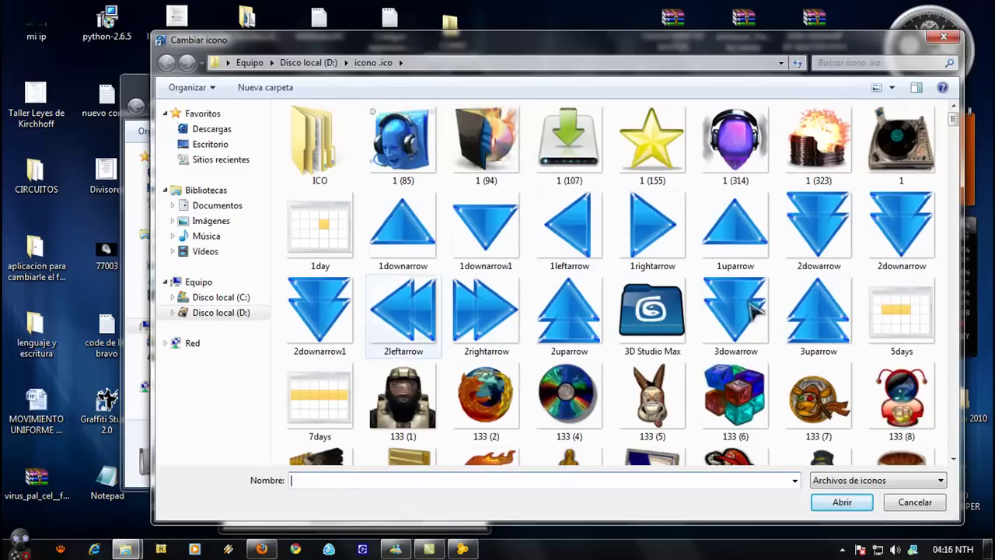
{"action": "left_click", "coordinate": [218, 146]}
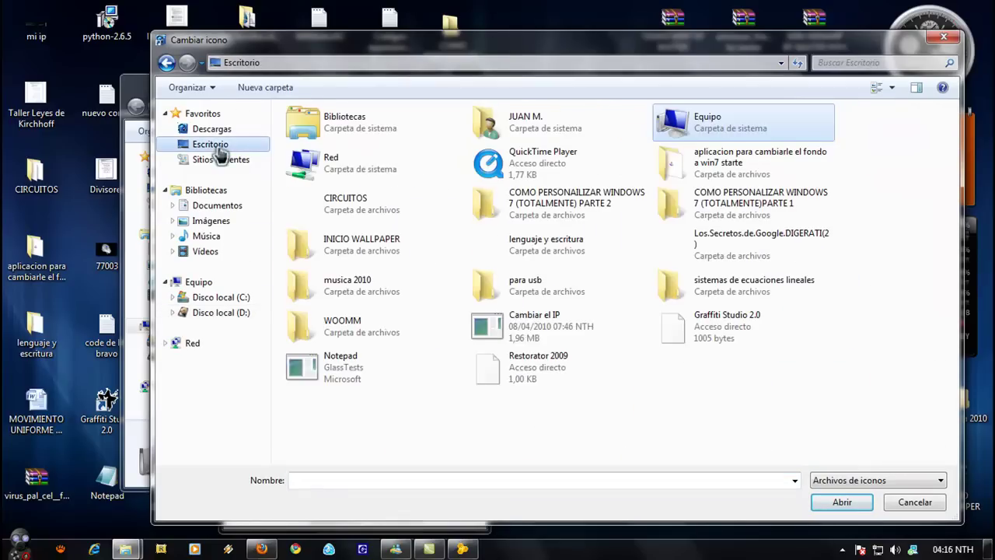
{"action": "left_click", "coordinate": [221, 314]}
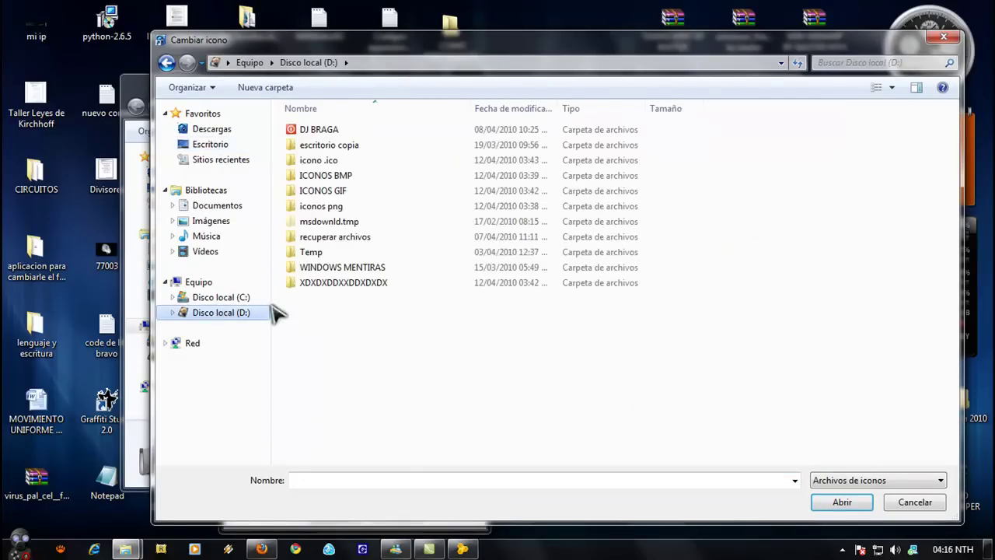
{"action": "double_click", "coordinate": [333, 161]}
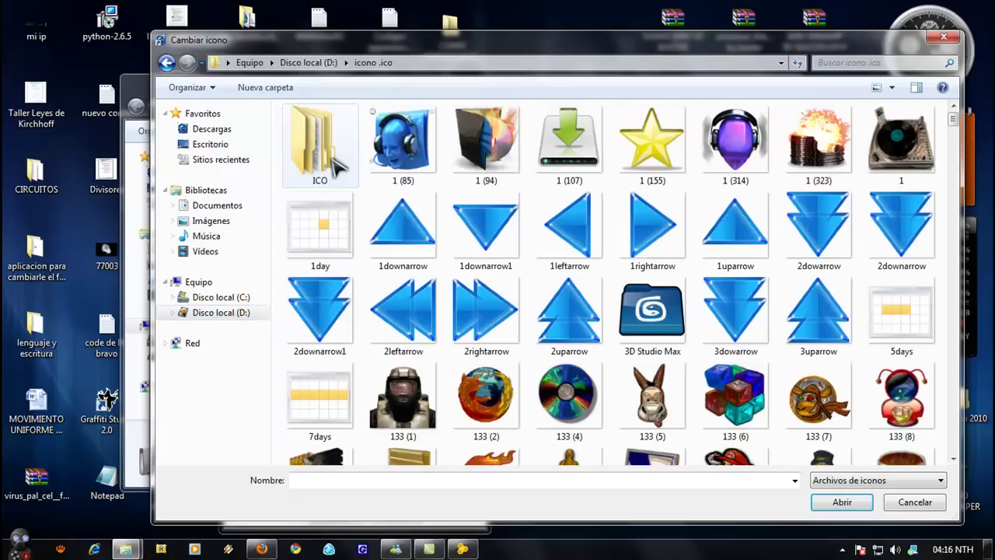
{"action": "left_click_drag", "start_coordinate": [881, 49], "coordinate": [799, 26]}
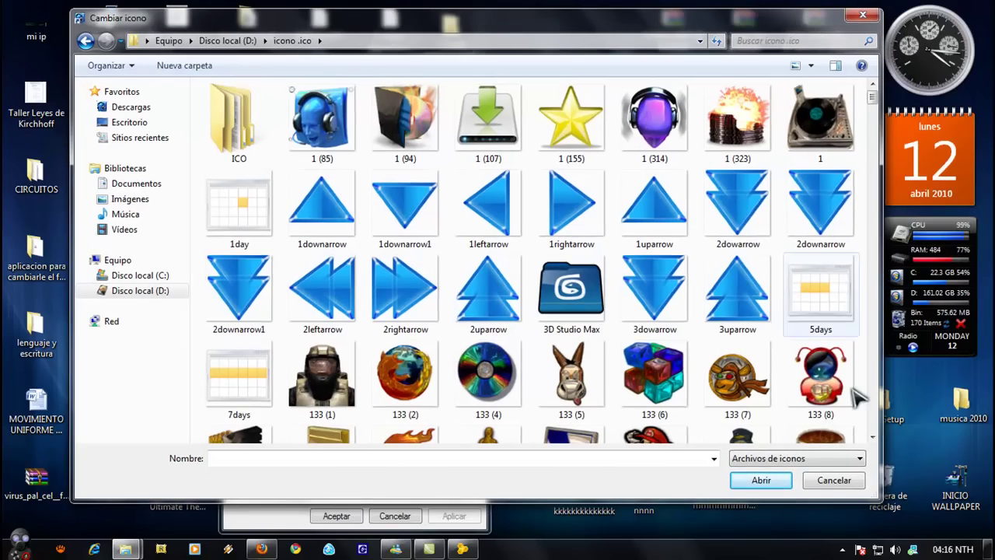
Look through the icons in the icono .ico folder for a suitable one for Descargas.
{"action": "left_click", "coordinate": [605, 394]}
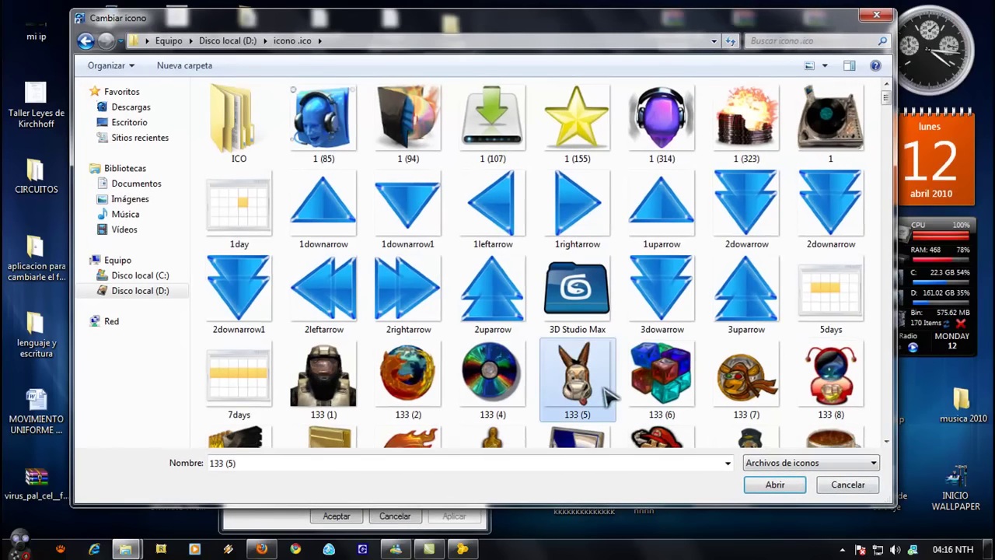
{"action": "key", "text": "Down"}
{"action": "key", "text": "Down"}
{"action": "key", "text": "Down"}
{"action": "key", "text": "Down"}
{"action": "key", "text": "Down"}
{"action": "key", "text": "Down"}
{"action": "key", "text": "Down"}
{"action": "key", "text": "Down"}
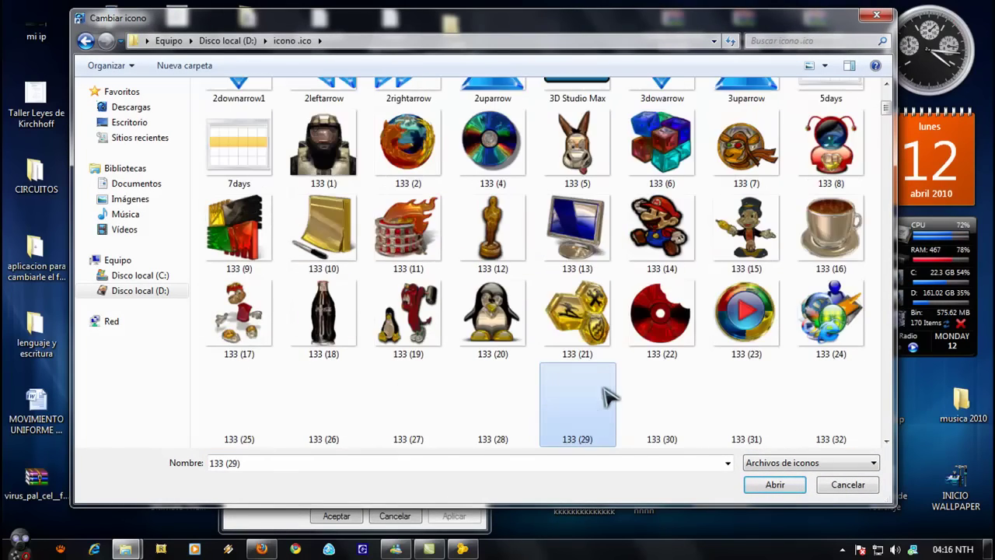
{"action": "key", "text": "Down"}
{"action": "key", "text": "Down"}
{"action": "key", "text": "Down"}
{"action": "key", "text": "Down"}
{"action": "key", "text": "Down"}
{"action": "key", "text": "Down"}
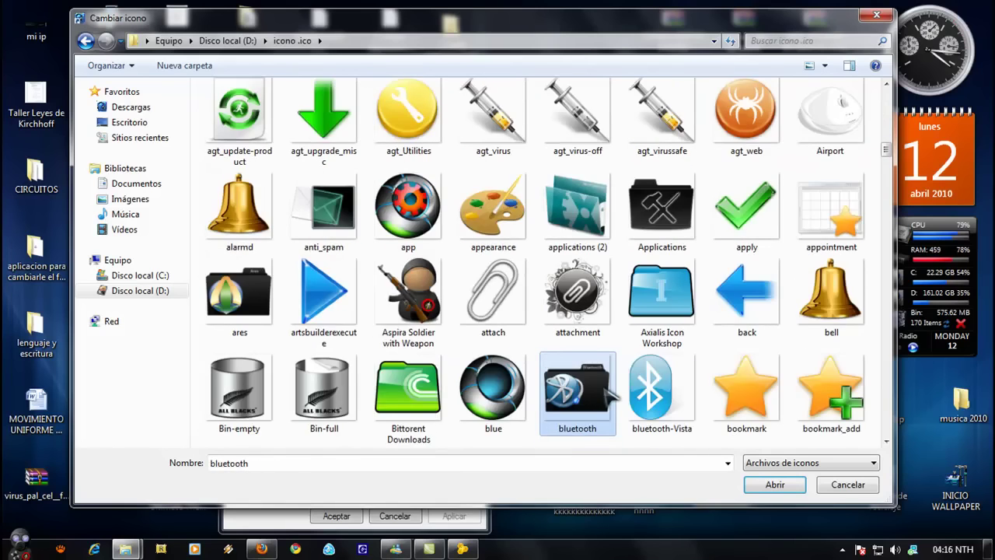
{"action": "key", "text": "Down"}
{"action": "key", "text": "Down"}
{"action": "key", "text": "Down"}
{"action": "key", "text": "Down"}
{"action": "key", "text": "Down"}
{"action": "key", "text": "Down"}
{"action": "key", "text": "Down"}
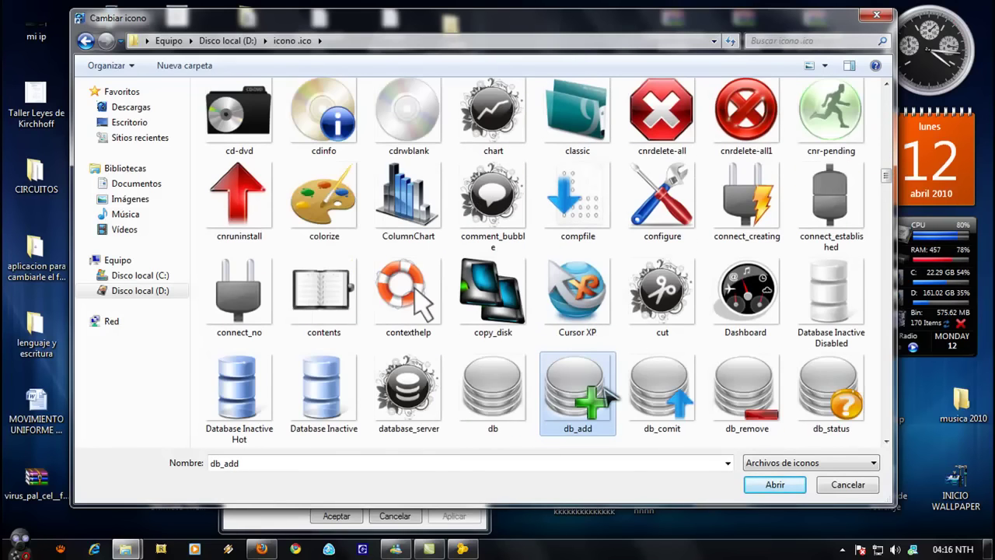
{"action": "key", "text": "Down"}
{"action": "key", "text": "Down"}
{"action": "key", "text": "Down"}
{"action": "key", "text": "Down"}
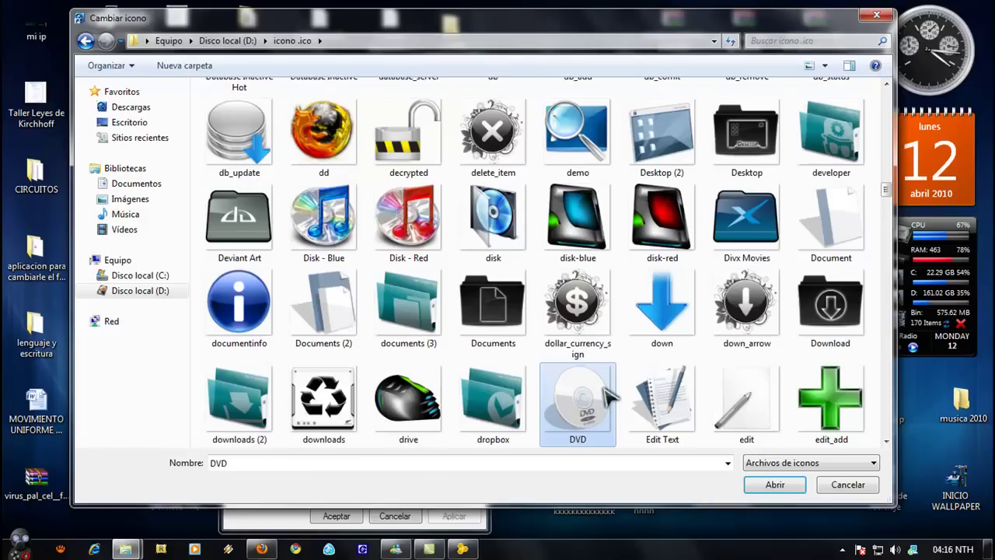
{"action": "key", "text": "Down"}
{"action": "key", "text": "Down"}
{"action": "key", "text": "Down"}
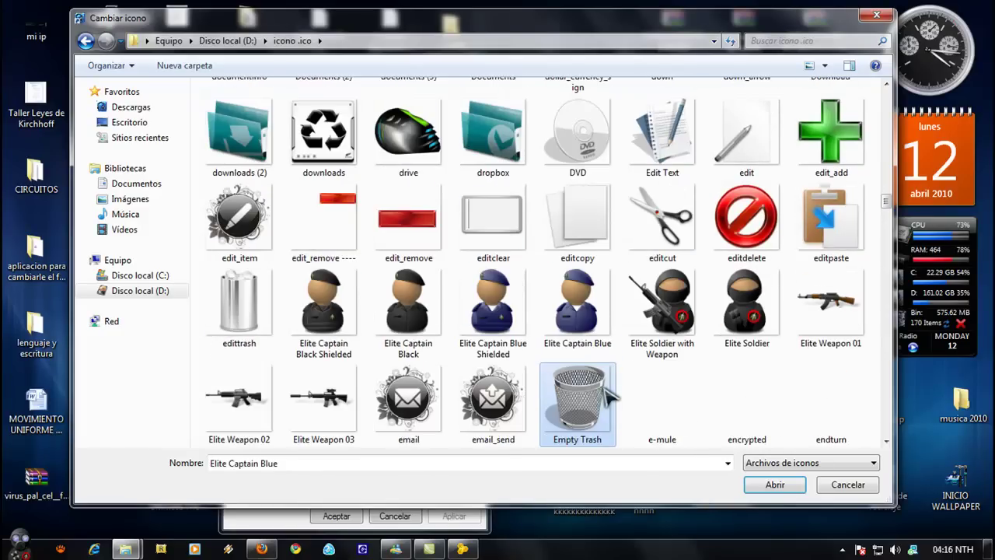
{"action": "key", "text": "Down"}
{"action": "key", "text": "Down"}
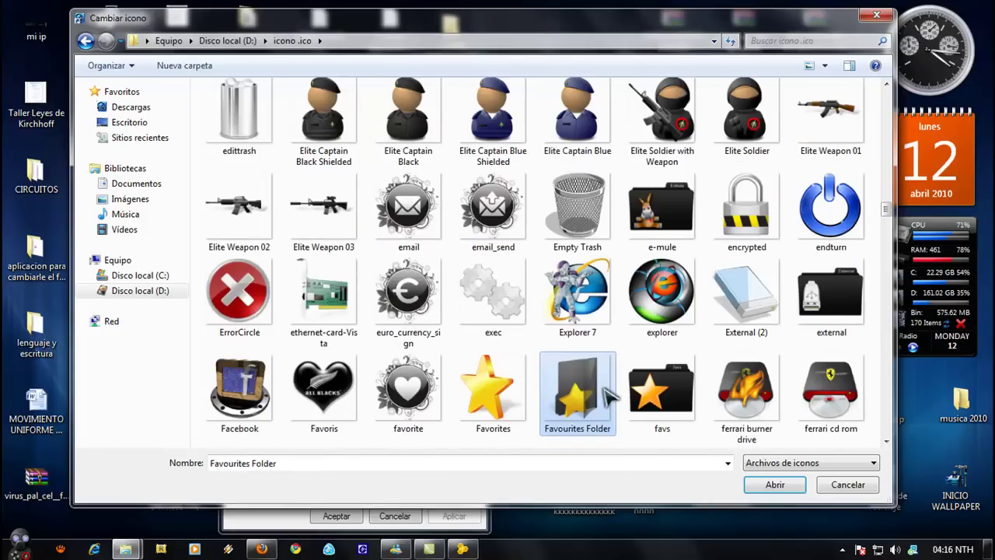
{"action": "key", "text": "Down"}
{"action": "key", "text": "Down"}
{"action": "key", "text": "Down"}
{"action": "key", "text": "Down"}
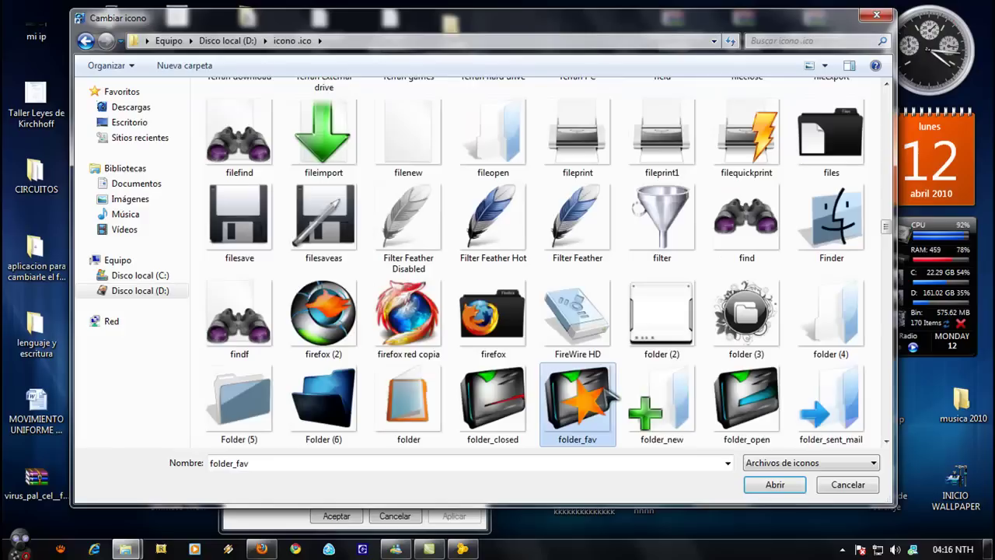
{"action": "key", "text": "Down"}
{"action": "key", "text": "Down"}
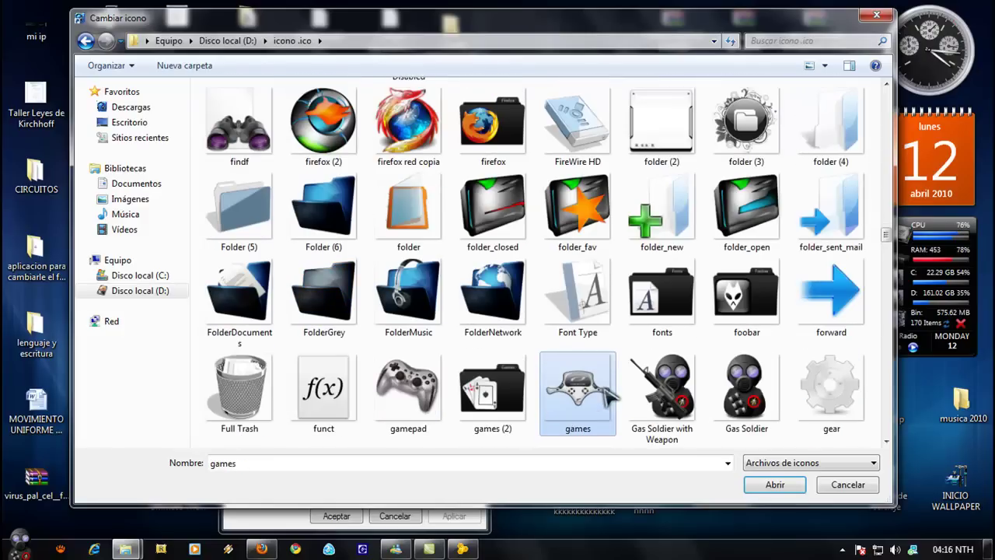
{"action": "key", "text": "Left"}
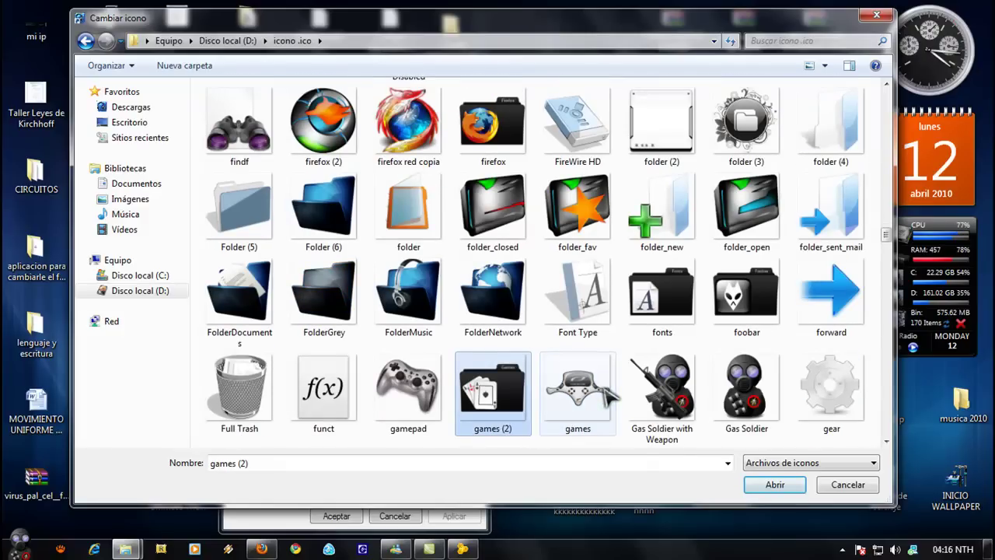
{"action": "key", "text": "Down"}
{"action": "key", "text": "Down"}
{"action": "key", "text": "Down"}
{"action": "key", "text": "Down"}
{"action": "key", "text": "Down"}
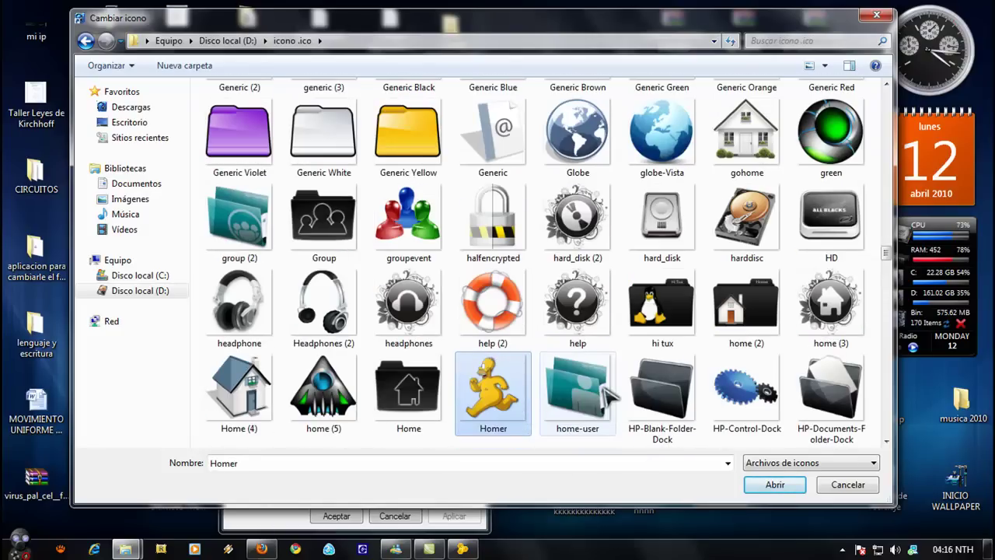
{"action": "key", "text": "Down"}
{"action": "key", "text": "Down"}
{"action": "key", "text": "Down"}
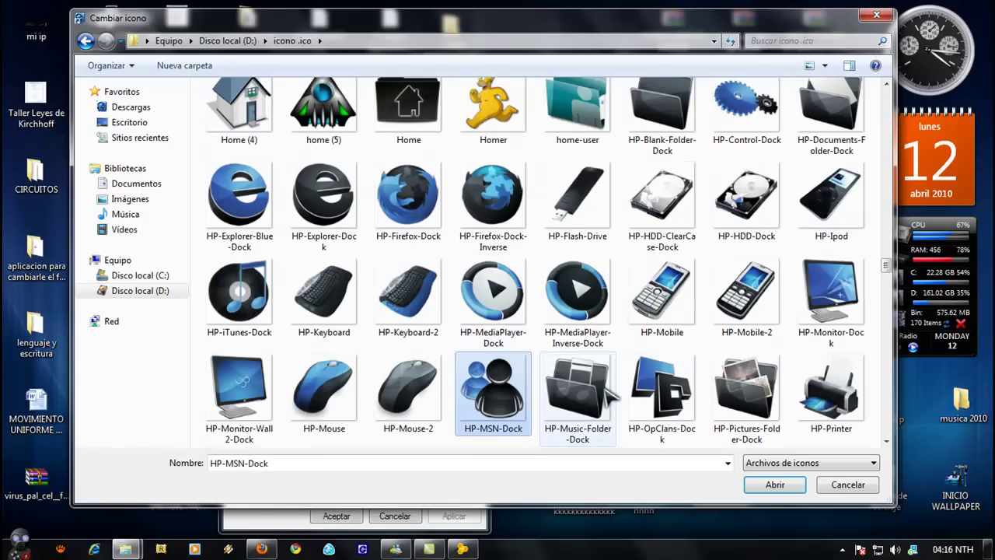
{"action": "key", "text": "Down"}
{"action": "key", "text": "Down"}
{"action": "key", "text": "Down"}
{"action": "key", "text": "Down"}
{"action": "key", "text": "Down"}
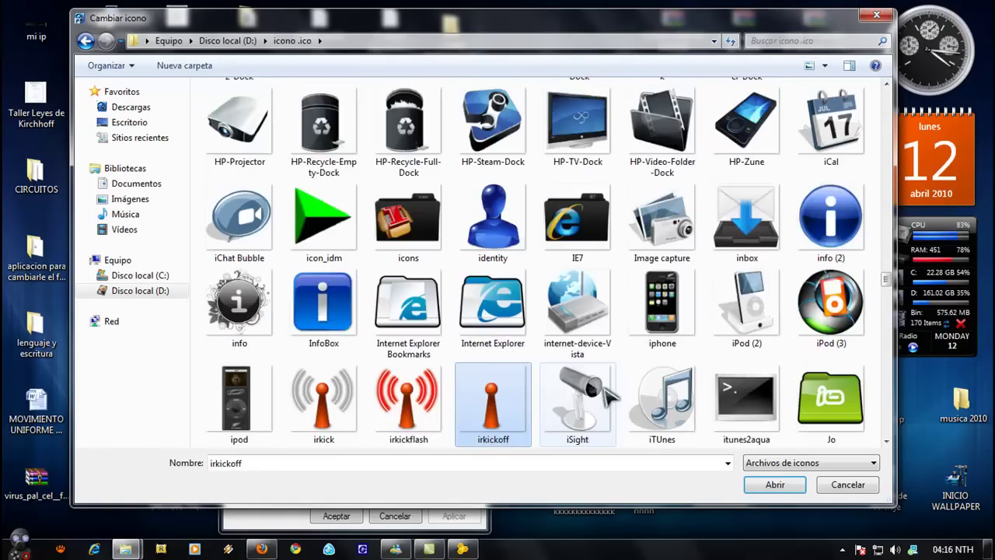
{"action": "key", "text": "Down"}
{"action": "key", "text": "Down"}
{"action": "key", "text": "Down"}
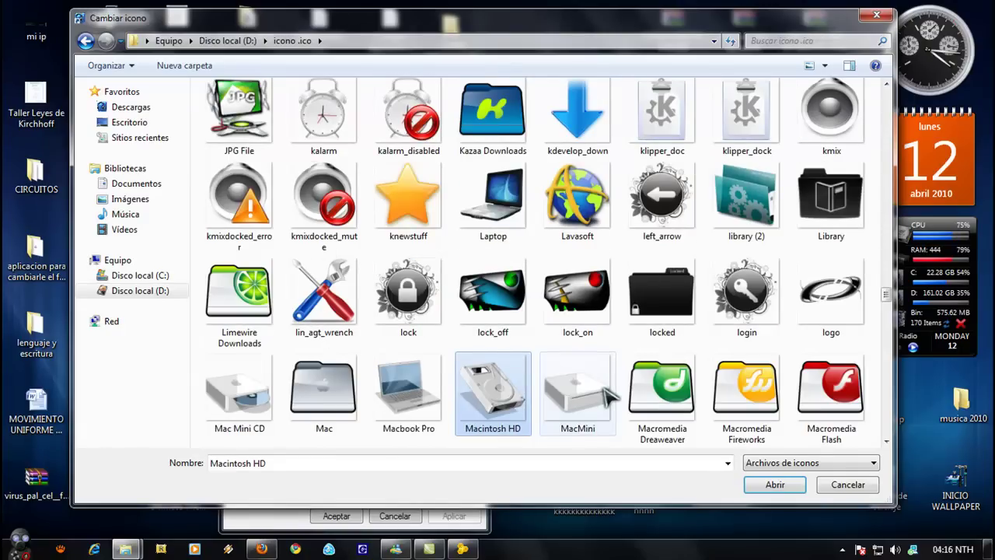
{"action": "key", "text": "Down"}
Load the library (2) icon file as the new icon choice for the Descargas favorite.
{"action": "key", "text": "Up"}
{"action": "key", "text": "Up"}
{"action": "key", "text": "Up"}
{"action": "key", "text": "Right"}
{"action": "key", "text": "Right"}
{"action": "key", "text": "Right"}
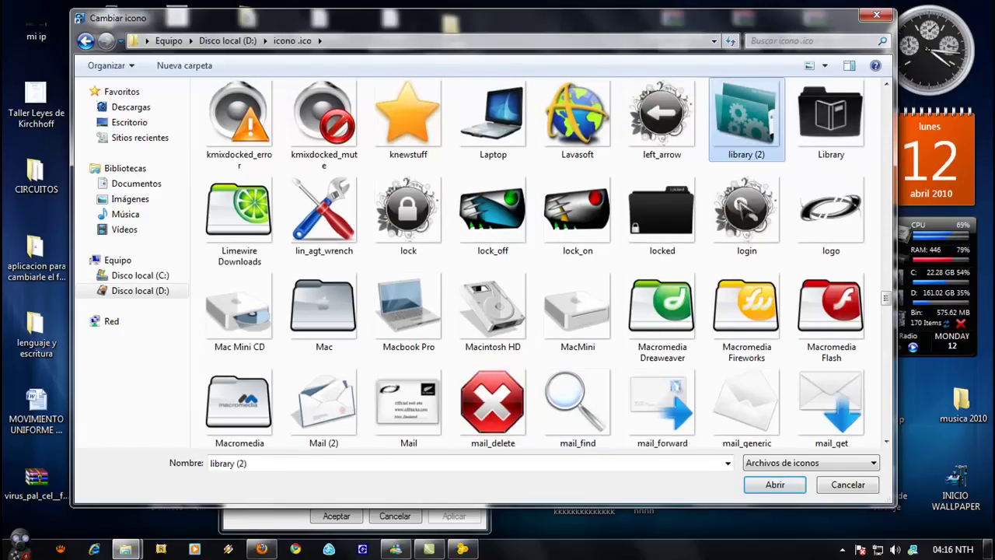
{"action": "left_click", "coordinate": [773, 490]}
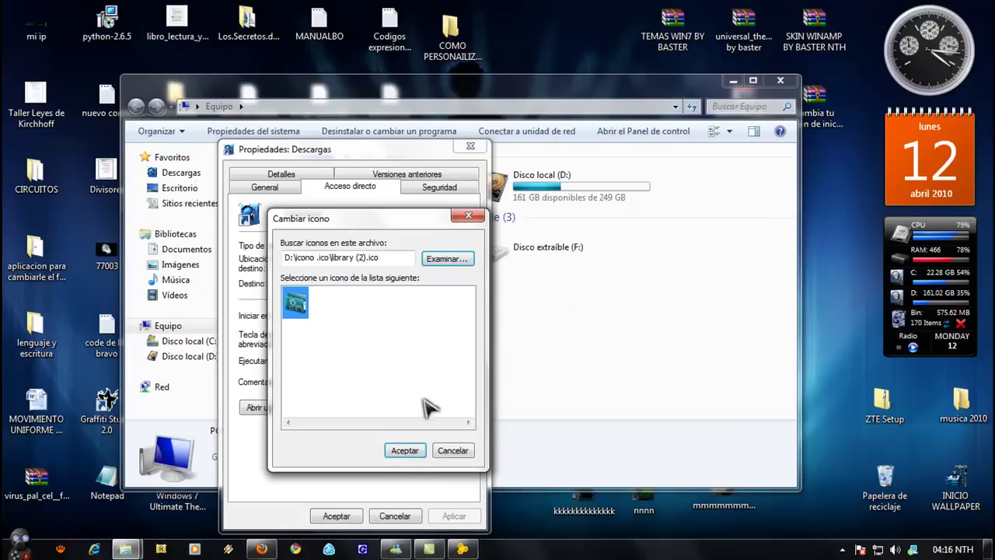
Apply the library (2) icon to the Descargas favorite, close its properties and check the favorite in Explorer.
{"action": "left_click", "coordinate": [404, 450]}
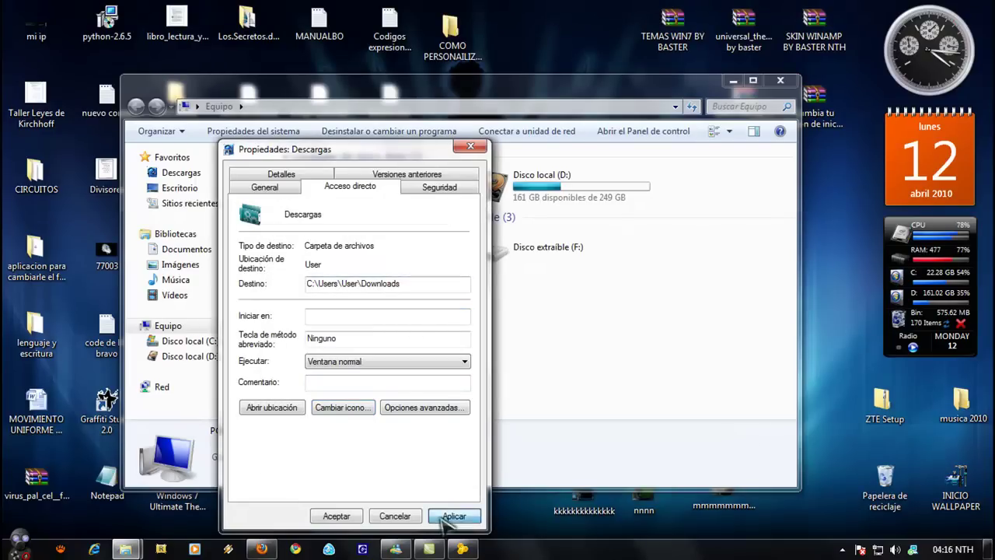
{"action": "left_click", "coordinate": [342, 517]}
{"action": "left_click_drag", "start_coordinate": [299, 100], "coordinate": [328, 98]}
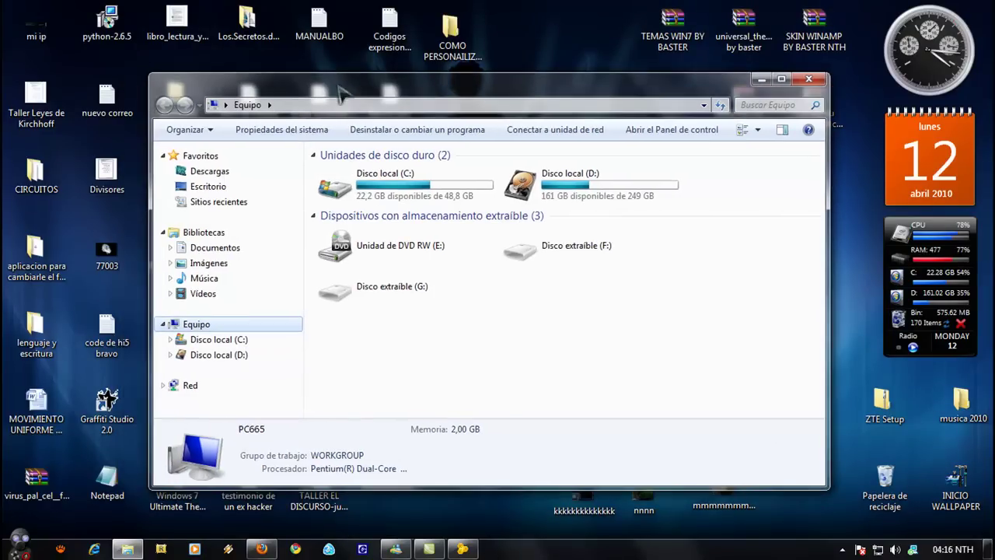
{"action": "left_click", "coordinate": [186, 178]}
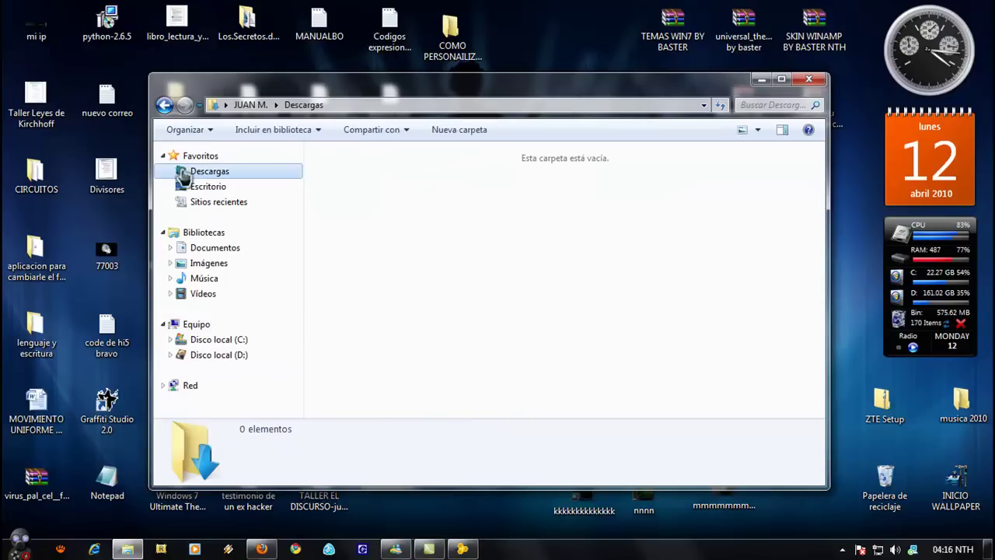
{"action": "left_click", "coordinate": [164, 104]}
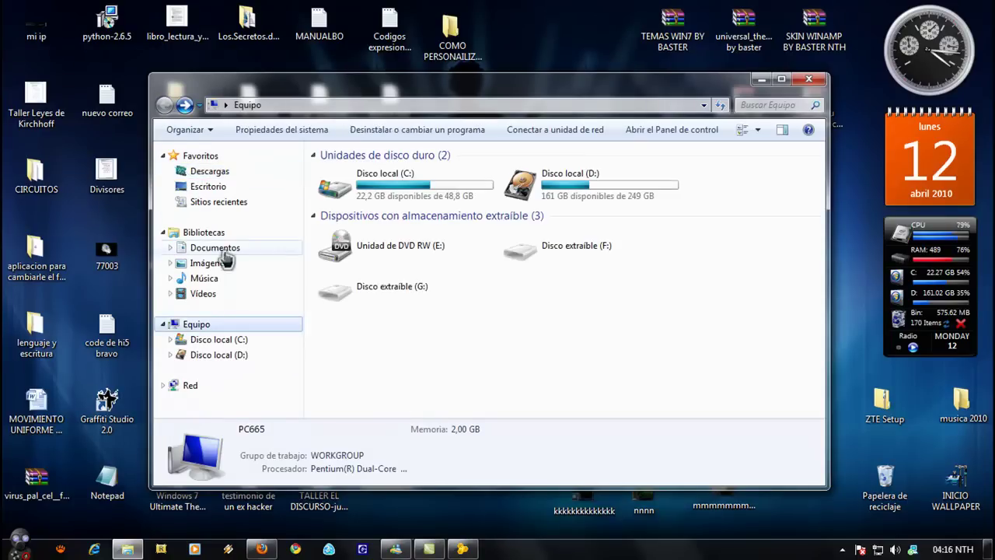
Open the properties of the Escritorio favorite and start browsing for a replacement icon file.
{"action": "left_click", "coordinate": [179, 189]}
{"action": "right_click", "coordinate": [179, 190]}
{"action": "left_click", "coordinate": [237, 405]}
{"action": "left_click", "coordinate": [365, 409]}
{"action": "left_click", "coordinate": [458, 258]}
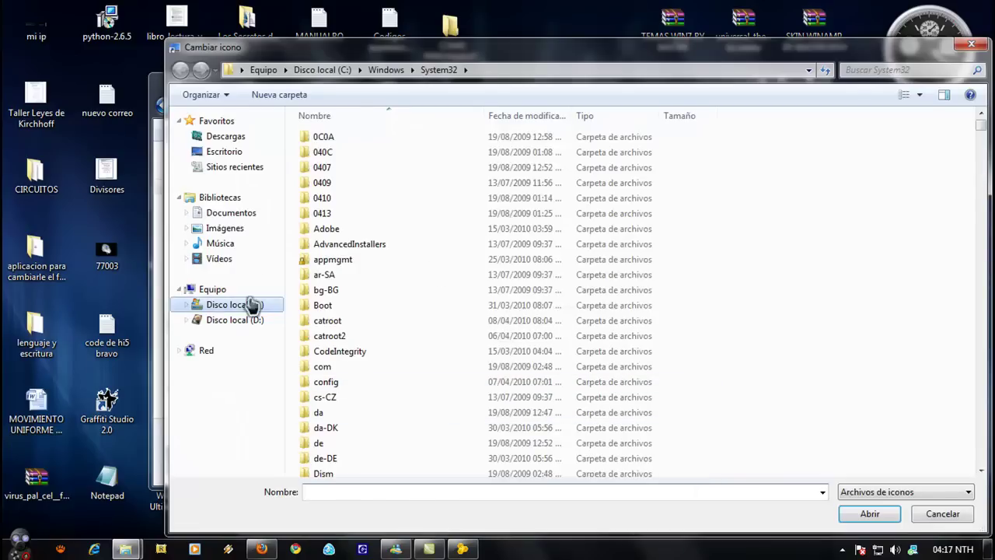
Open the icono .ico folder on Disco local (D:) to choose the Escritorio icon.
{"action": "left_click", "coordinate": [247, 319]}
{"action": "left_click", "coordinate": [346, 169]}
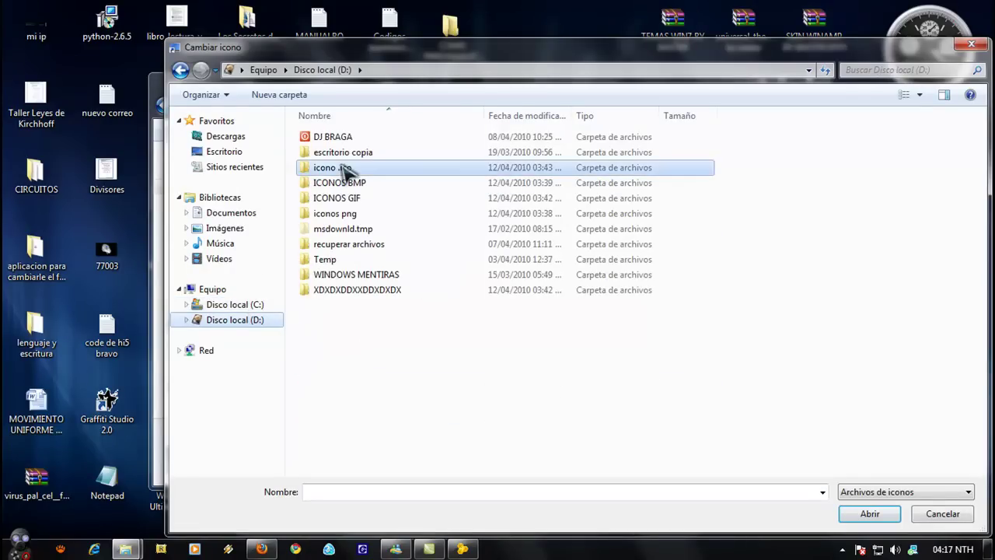
{"action": "double_click", "coordinate": [346, 169]}
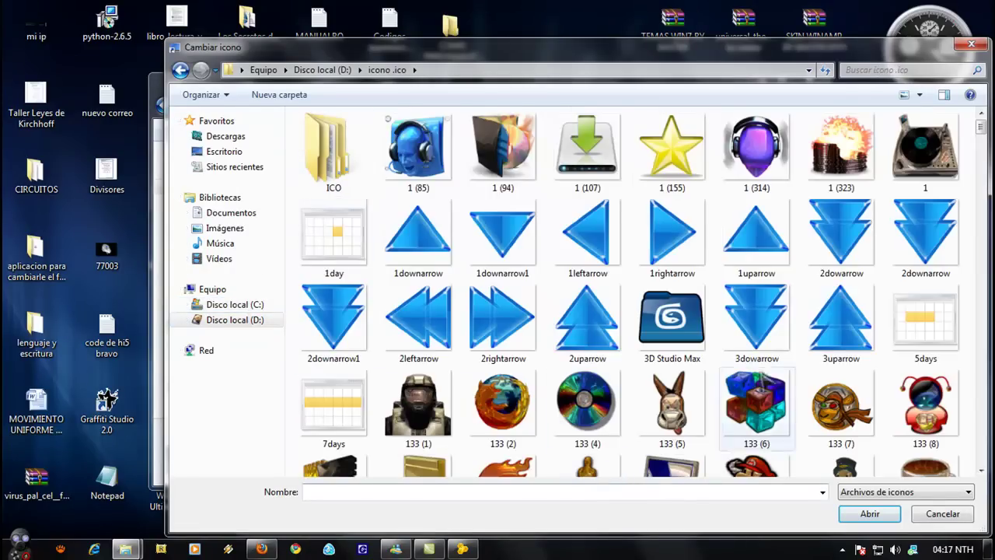
Find the euro_currency_sign icon file in the icono .ico folder and load it for the Escritorio favorite.
{"action": "scroll", "coordinate": [499, 407], "scroll_direction": "down", "scroll_amount": 10}
{"action": "scroll", "coordinate": [674, 381], "scroll_direction": "down", "scroll_amount": 5}
{"action": "scroll", "coordinate": [699, 374], "scroll_direction": "down", "scroll_amount": 5}
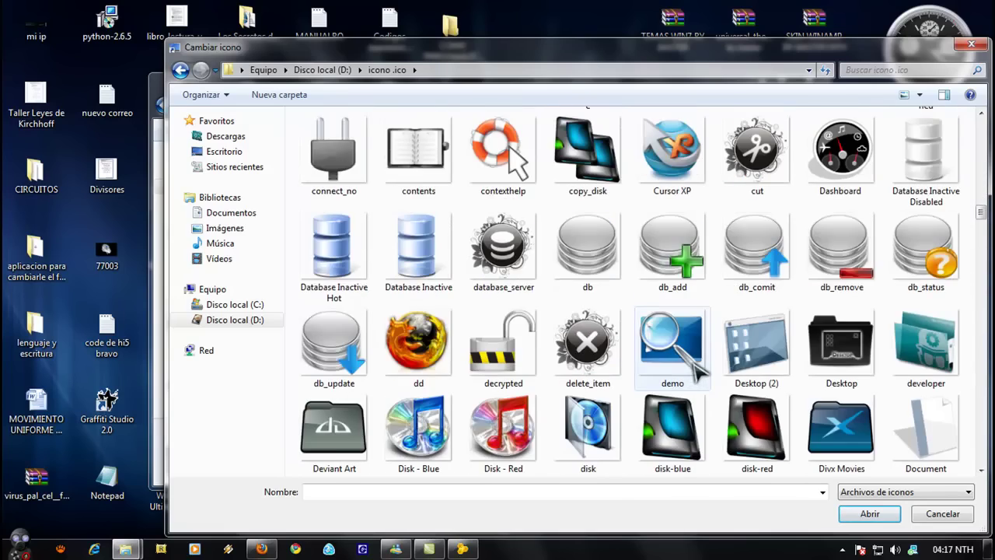
{"action": "scroll", "coordinate": [696, 375], "scroll_direction": "down", "scroll_amount": 7}
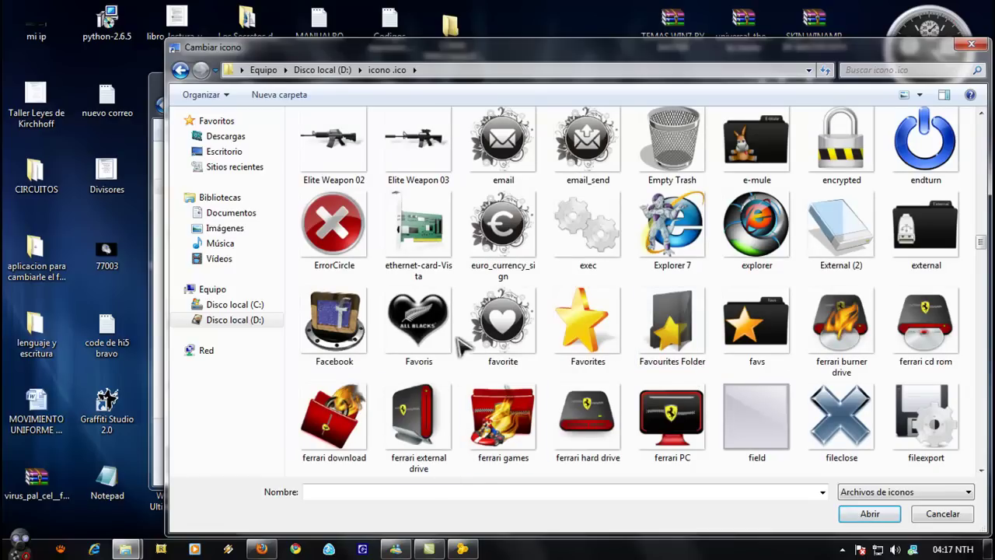
{"action": "left_click", "coordinate": [502, 227]}
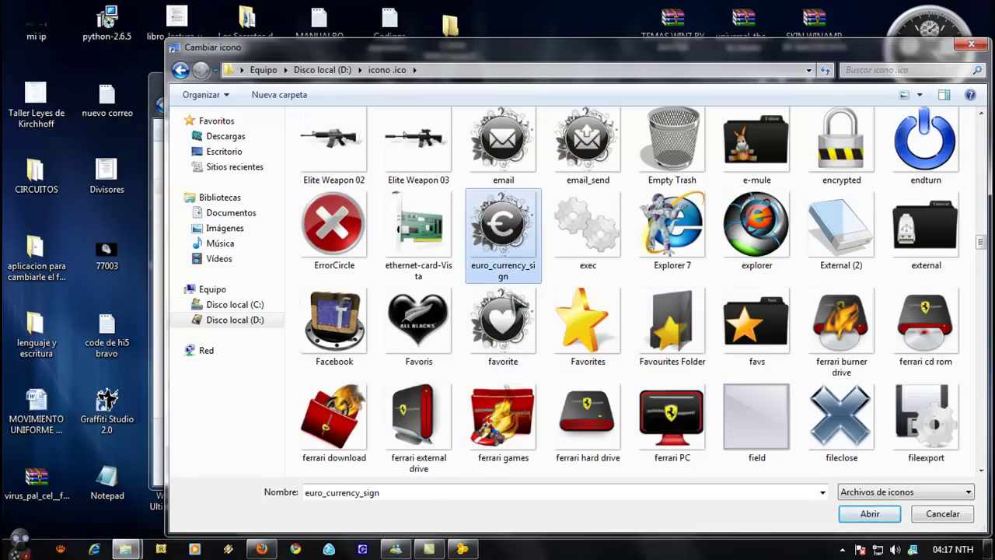
{"action": "left_click", "coordinate": [849, 518]}
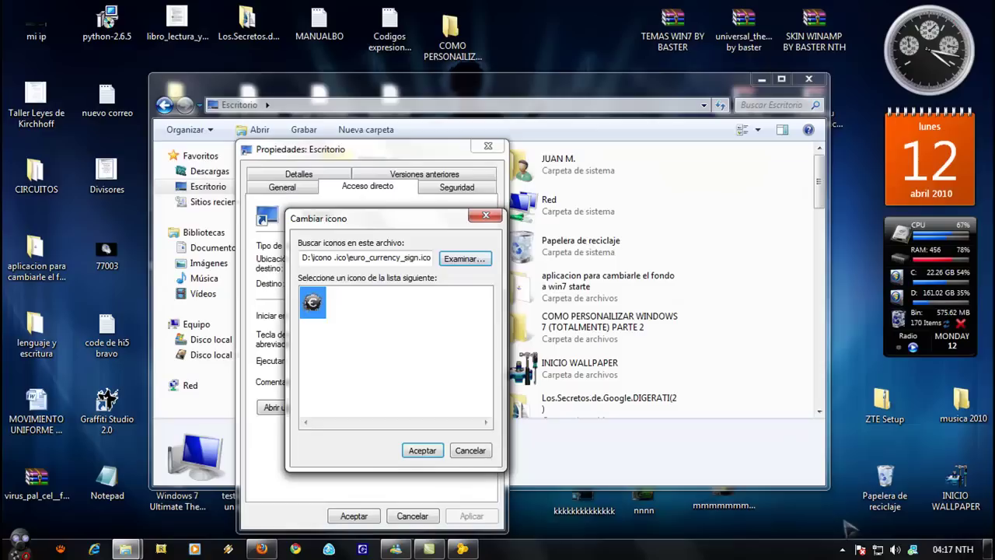
Apply the euro_currency_sign icon to the Escritorio favorite, close its properties and return to Equipo.
{"action": "left_click", "coordinate": [423, 451]}
{"action": "left_click", "coordinate": [471, 519]}
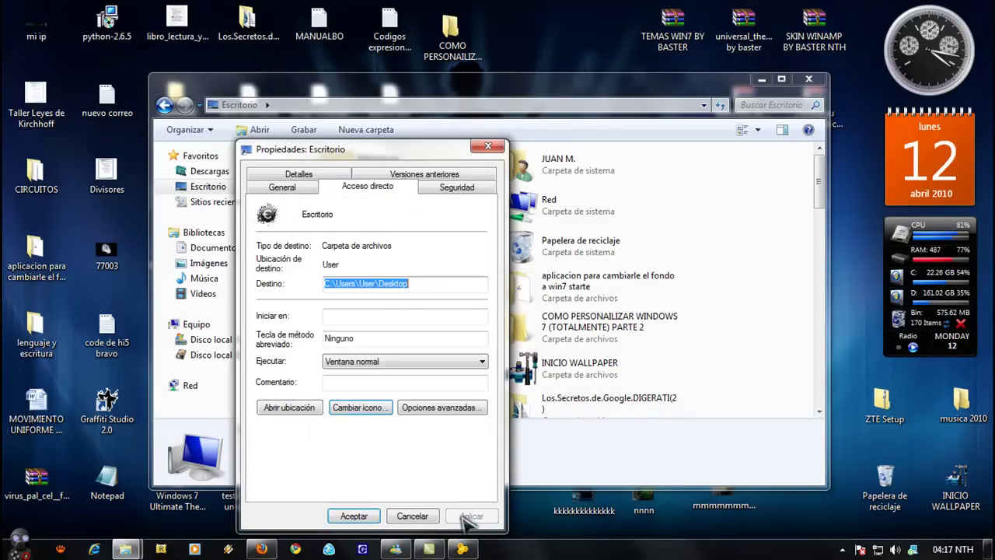
{"action": "left_click", "coordinate": [368, 519]}
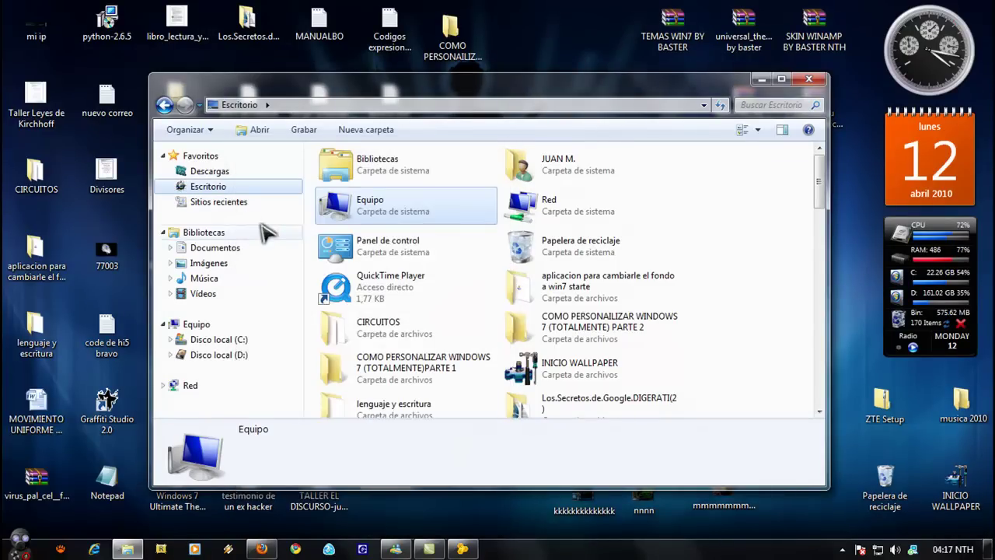
{"action": "left_click_drag", "start_coordinate": [443, 86], "coordinate": [408, 69]}
{"action": "left_click", "coordinate": [132, 90]}
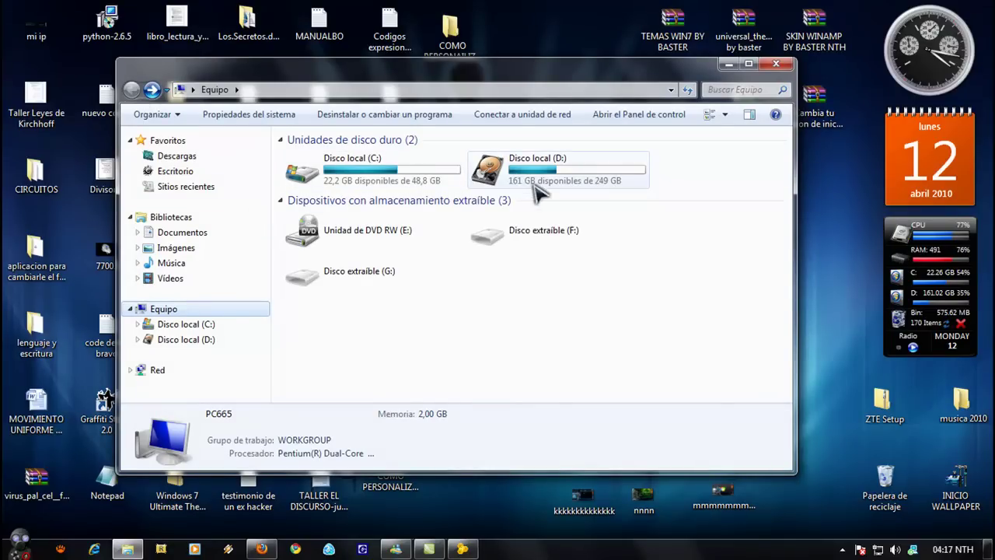
{"action": "left_click_drag", "start_coordinate": [623, 362], "coordinate": [319, 153]}
{"action": "left_click", "coordinate": [884, 478]}
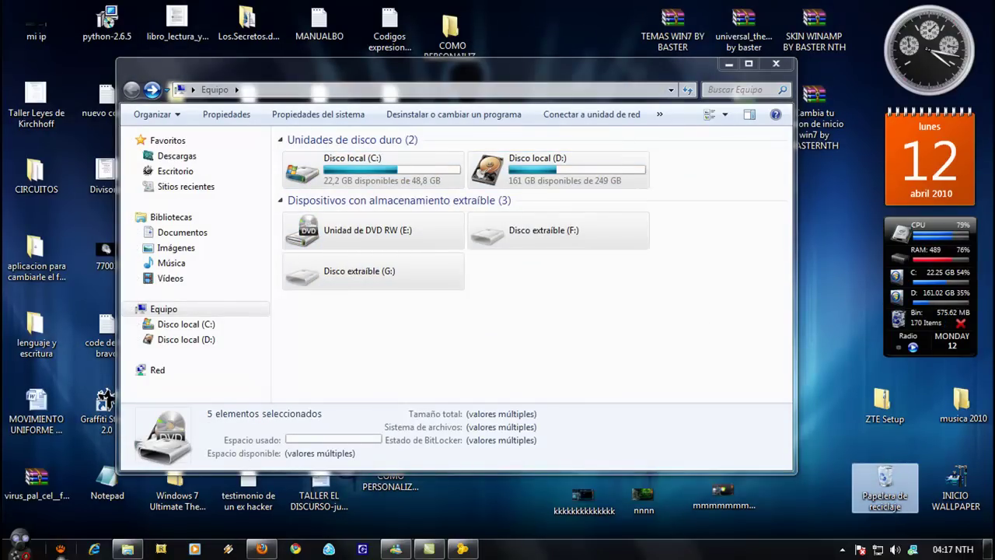
Switch to TuneUp Utilities, minimize the Equipo window and open the System elements customization.
{"action": "left_click", "coordinate": [843, 550]}
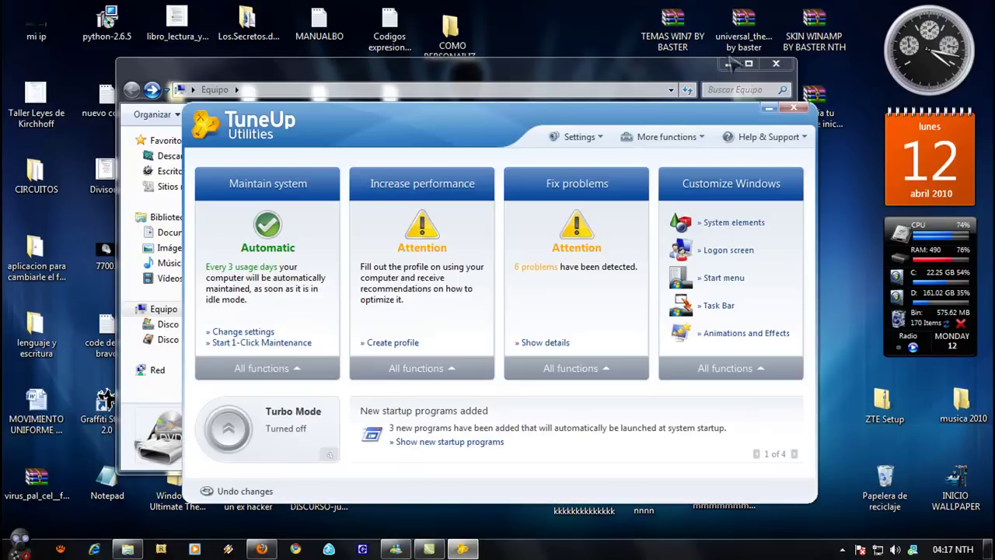
{"action": "left_click", "coordinate": [729, 63]}
{"action": "left_click_drag", "start_coordinate": [592, 116], "coordinate": [579, 77]}
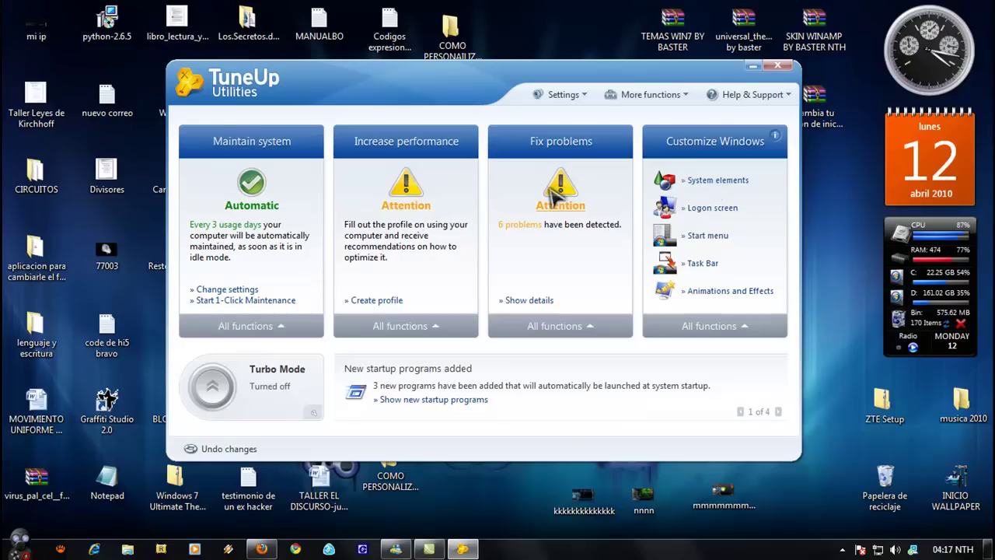
{"action": "left_click", "coordinate": [723, 191]}
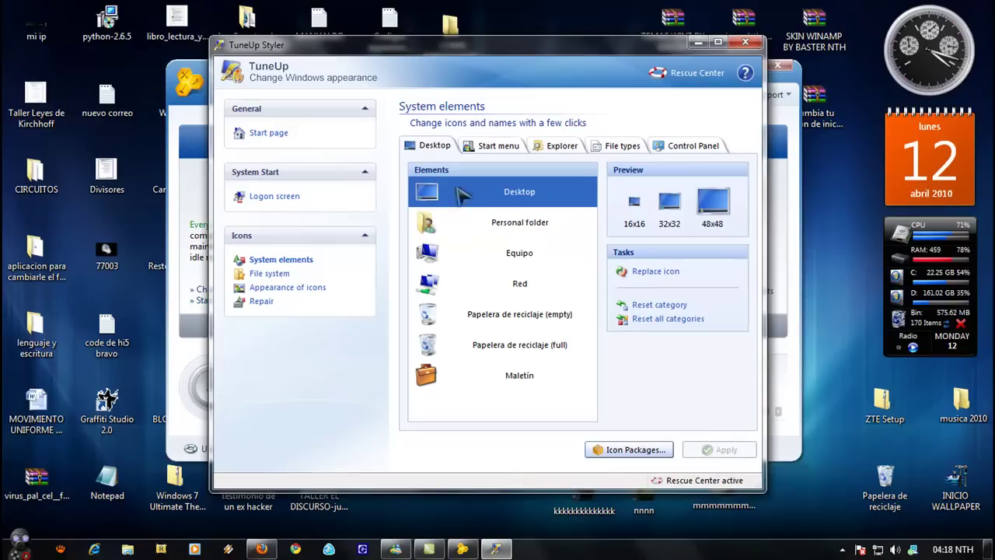
Look through the System elements categories: Desktop, Start menu, Explorer, File types and Control Panel.
{"action": "left_click", "coordinate": [470, 223]}
{"action": "left_click", "coordinate": [499, 146]}
{"action": "left_click", "coordinate": [561, 145]}
{"action": "left_click", "coordinate": [622, 145]}
{"action": "left_click", "coordinate": [692, 145]}
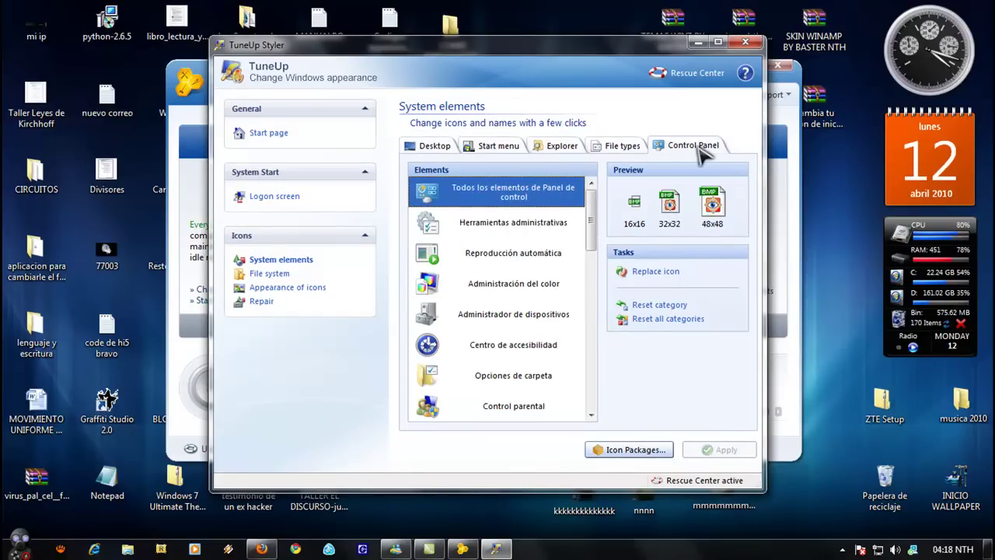
{"action": "left_click", "coordinate": [618, 146]}
{"action": "left_click", "coordinate": [559, 148]}
{"action": "left_click", "coordinate": [499, 147]}
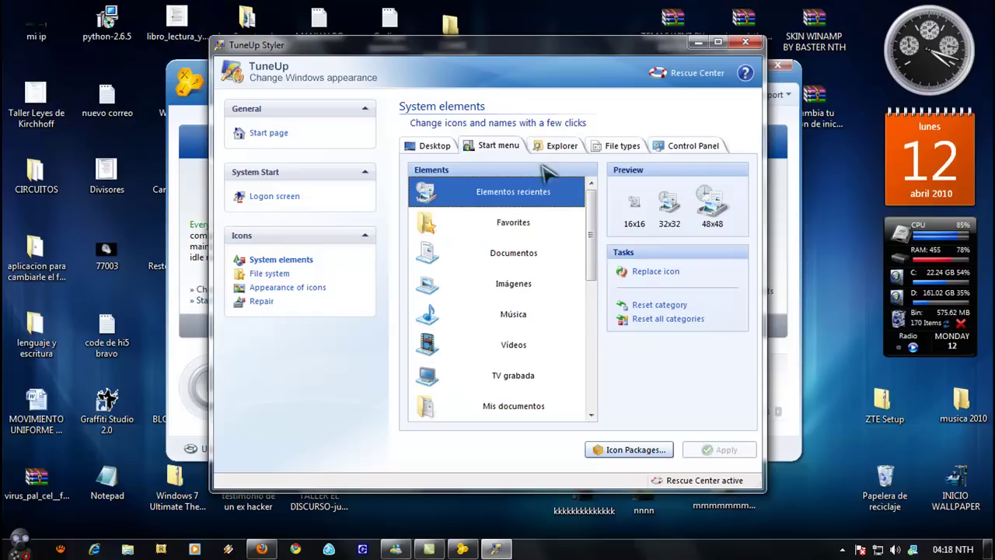
Choose the Hard disk element in the Explorer category and start browsing for a replacement icon file.
{"action": "left_click", "coordinate": [561, 148]}
{"action": "mouse_move", "coordinate": [597, 224]}
{"action": "left_mouse_down"}
{"action": "mouse_move", "coordinate": [593, 329]}
{"action": "mouse_move", "coordinate": [592, 210]}
{"action": "left_mouse_up"}
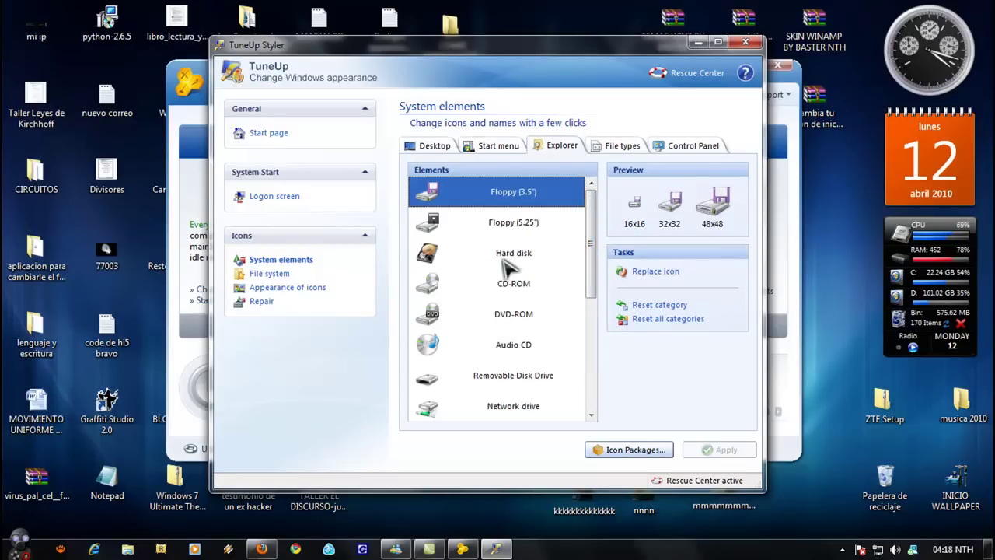
{"action": "left_click", "coordinate": [512, 227]}
{"action": "left_click", "coordinate": [513, 255]}
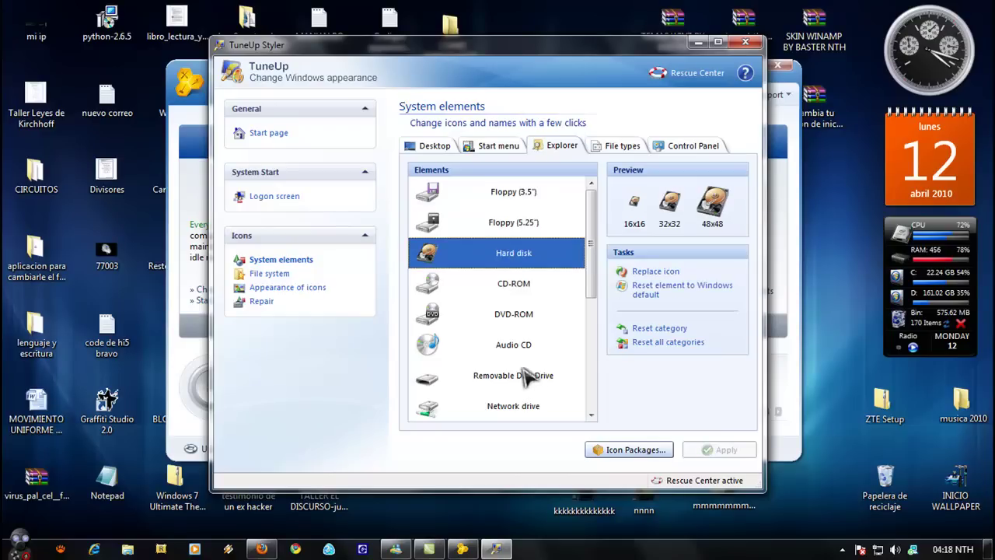
{"action": "left_click", "coordinate": [650, 274]}
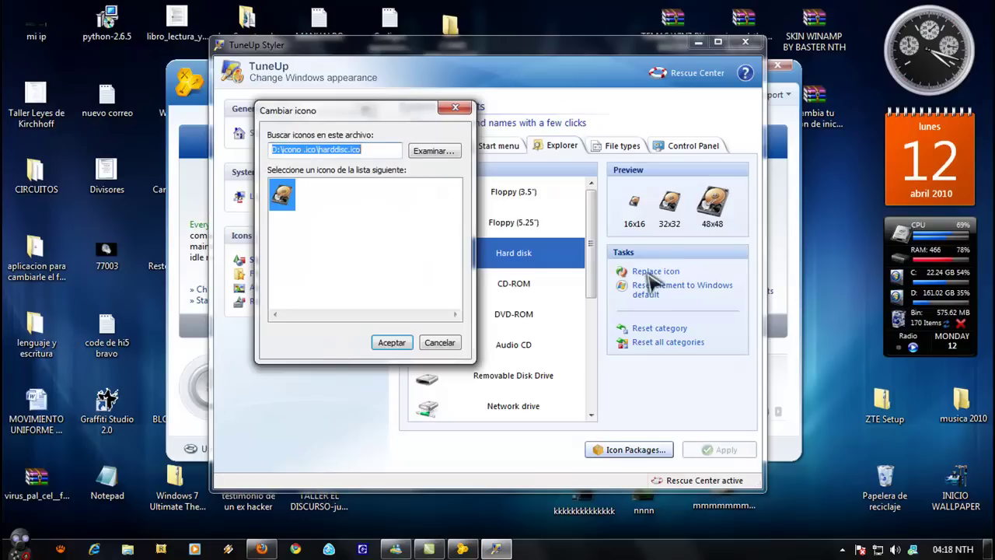
{"action": "left_click", "coordinate": [432, 151]}
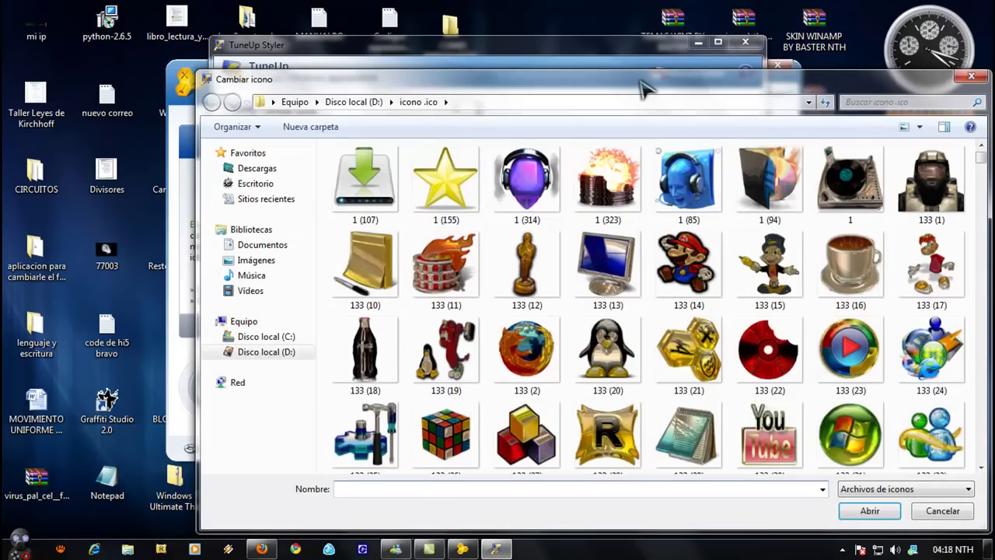
{"action": "left_click_drag", "start_coordinate": [643, 90], "coordinate": [580, 63]}
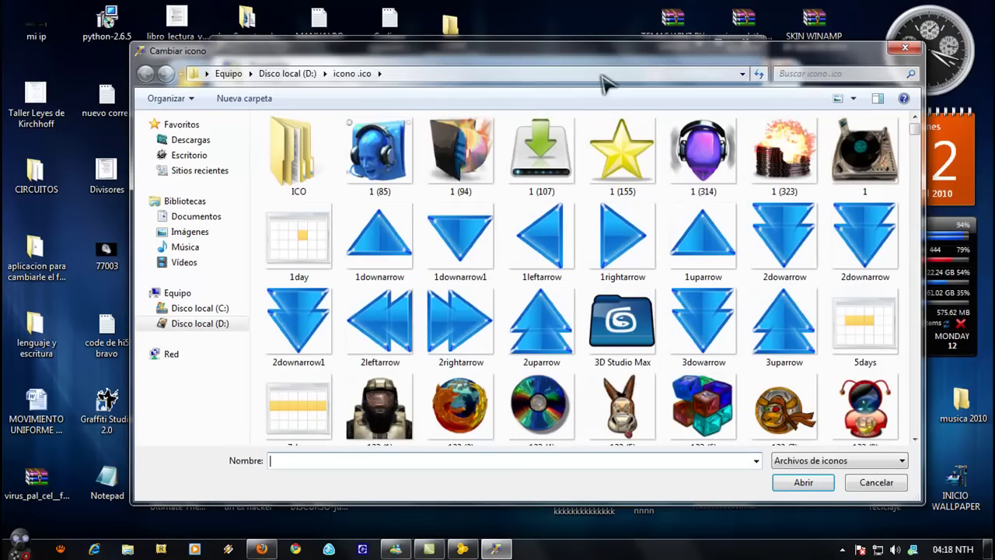
Replace the Hard disk icon with My iDisk from the icono .ico folder and apply the change.
{"action": "left_click", "coordinate": [915, 190]}
{"action": "left_click_drag", "start_coordinate": [915, 190], "coordinate": [916, 332]}
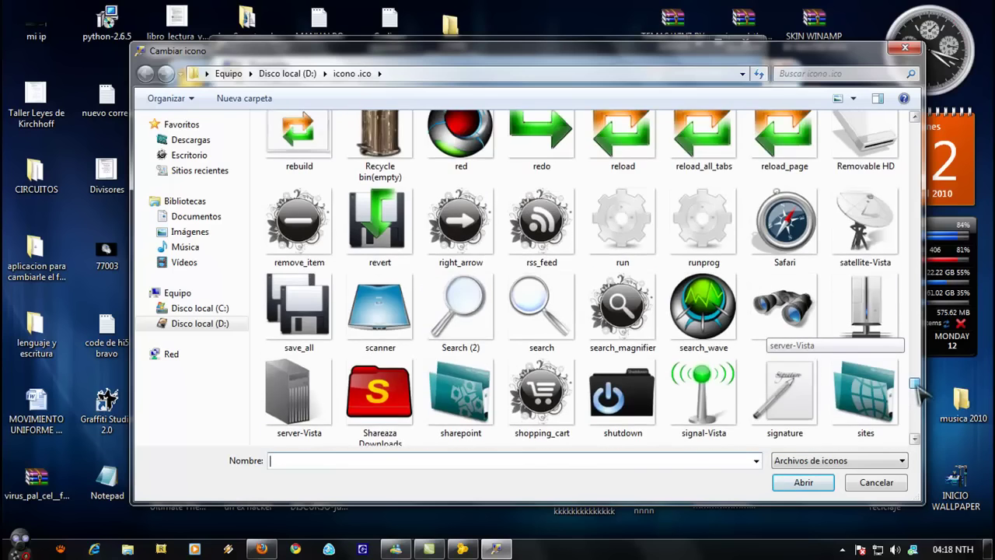
{"action": "left_click_drag", "start_coordinate": [914, 368], "coordinate": [915, 342]}
{"action": "left_click", "coordinate": [898, 315]}
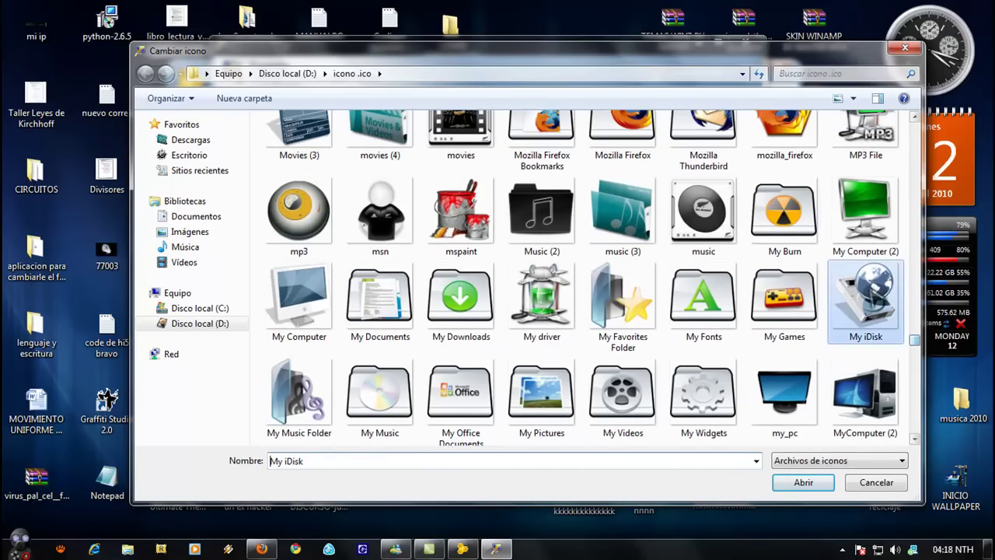
{"action": "left_click", "coordinate": [803, 482]}
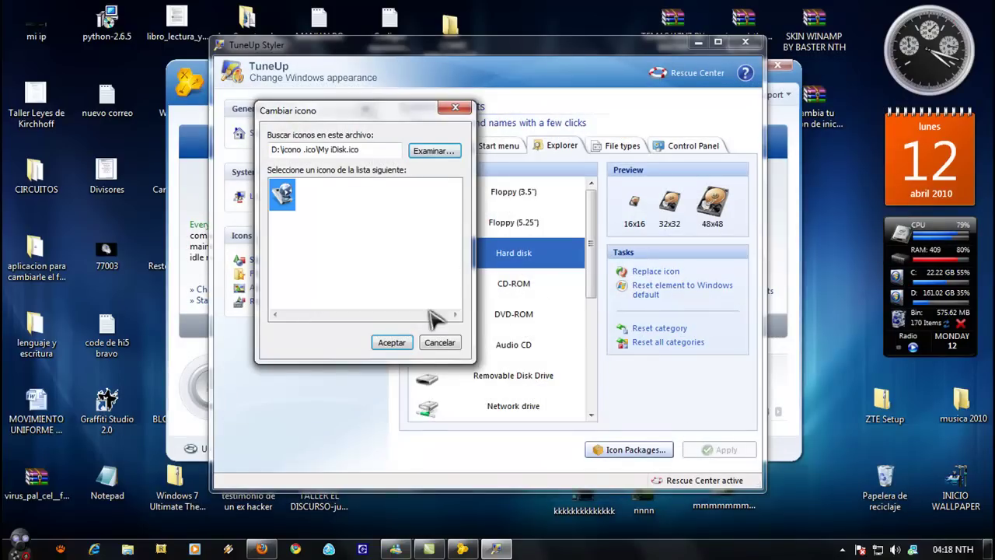
{"action": "left_click", "coordinate": [391, 342]}
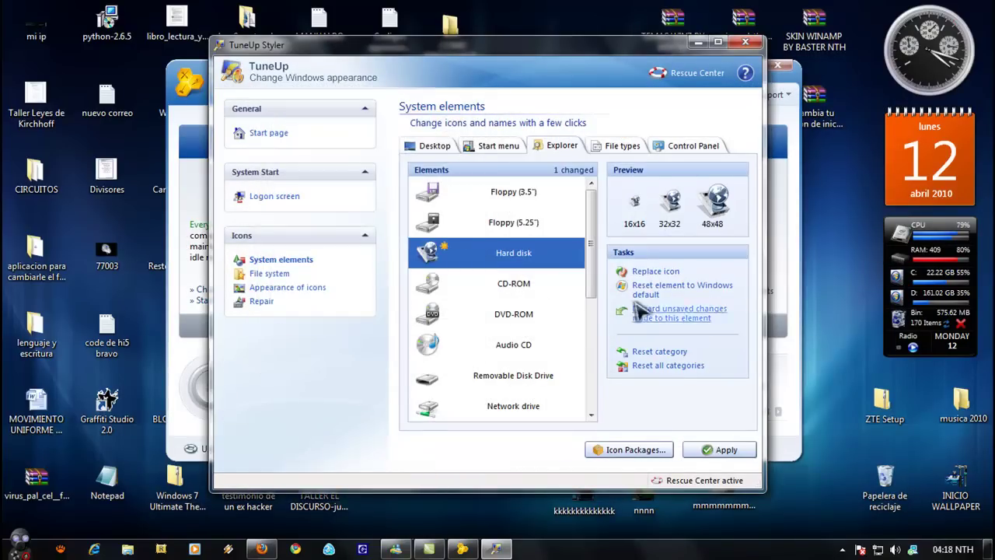
{"action": "left_click", "coordinate": [709, 454]}
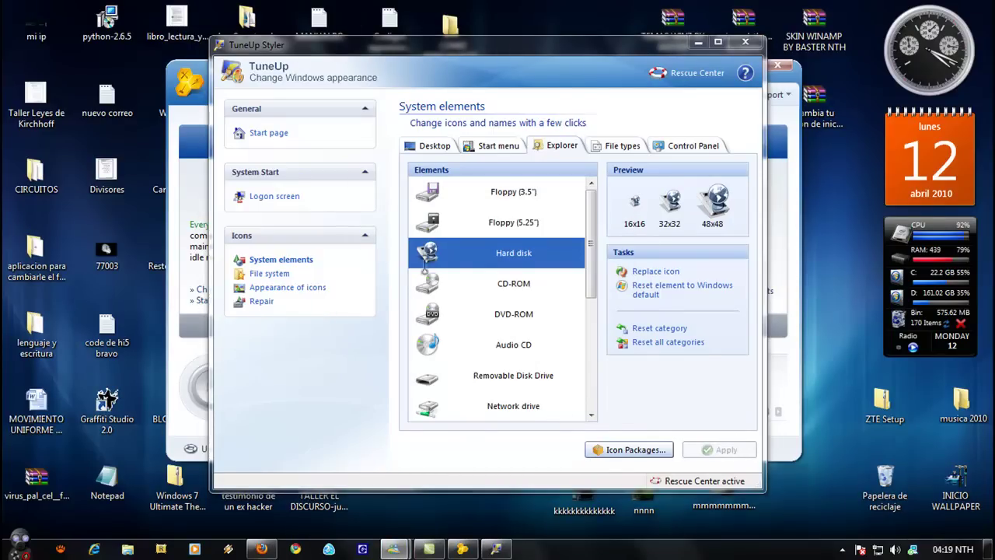
Open Equipo to check the icon of Disco local (D:) and return to TuneUp Utilities.
{"action": "left_click_drag", "start_coordinate": [579, 61], "coordinate": [542, 73]}
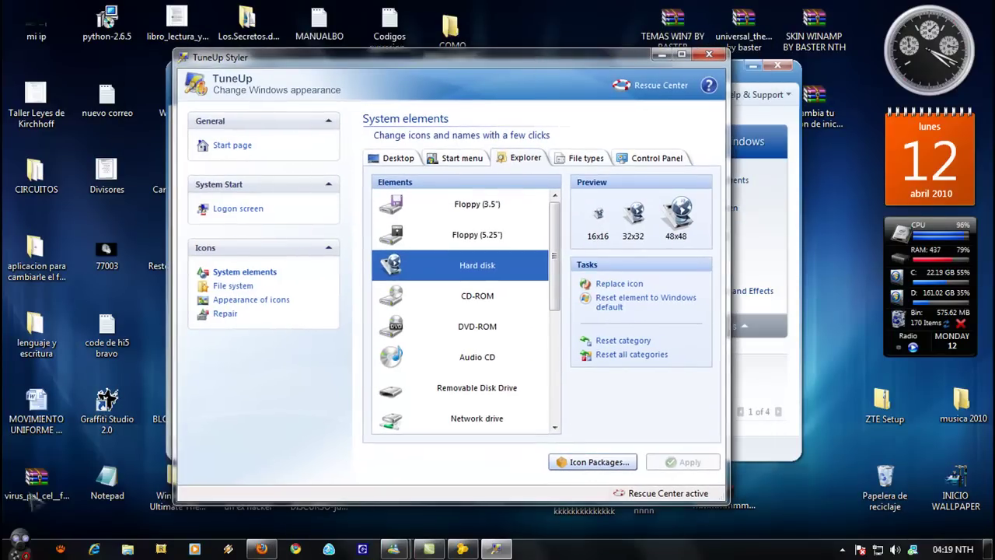
{"action": "left_click", "coordinate": [20, 544]}
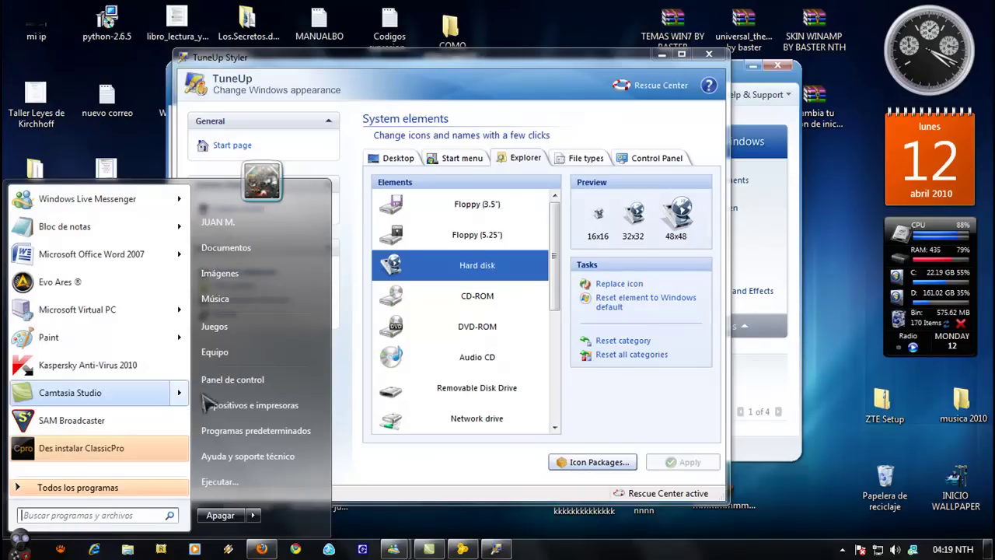
{"action": "left_click", "coordinate": [225, 353]}
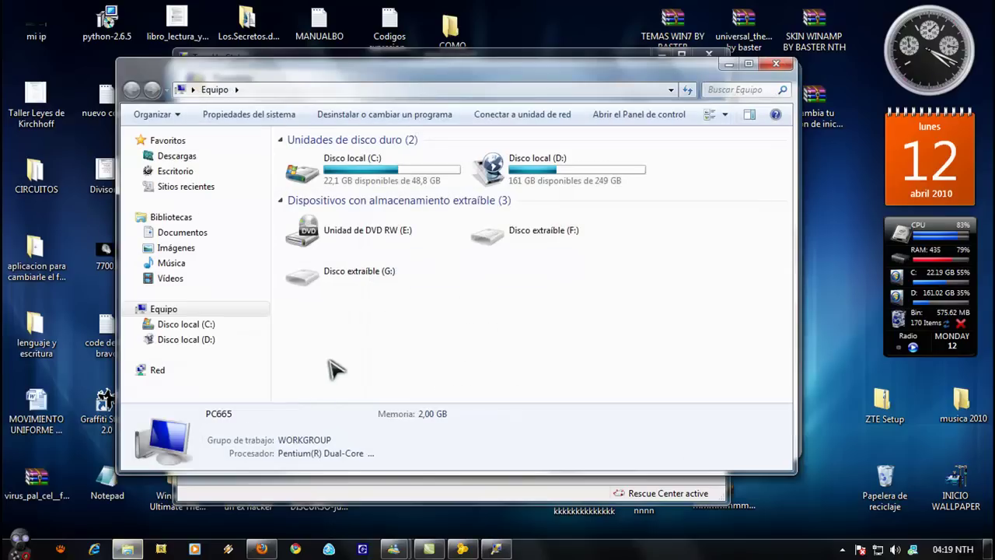
{"action": "left_click_drag", "start_coordinate": [522, 74], "coordinate": [483, 88]}
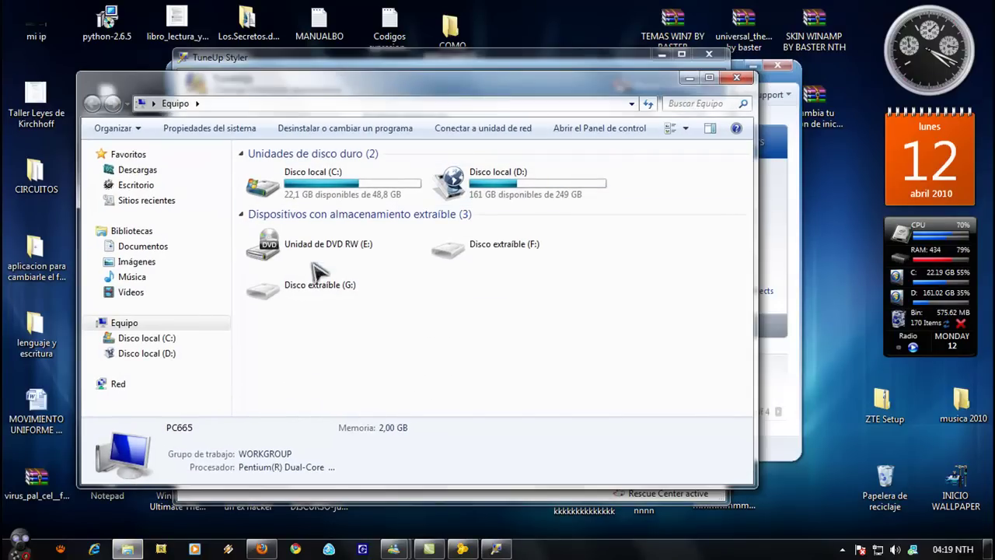
{"action": "left_click", "coordinate": [774, 221]}
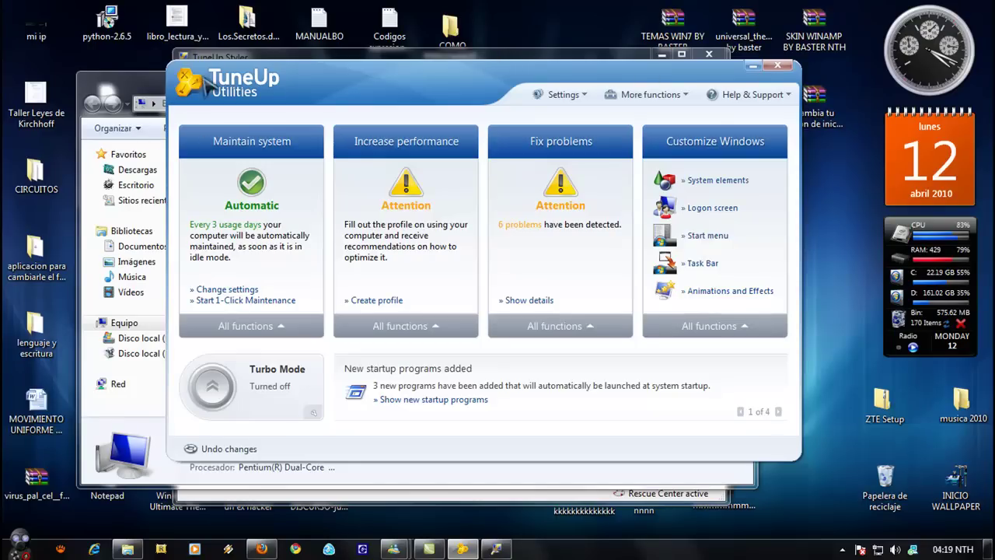
Replace the Personal folder icon in TuneUp Styler's Desktop category with 1 (94) from the icono .ico folder and apply the change.
{"action": "left_click", "coordinate": [264, 57]}
{"action": "scroll", "coordinate": [552, 245], "scroll_direction": "down", "scroll_amount": 1}
{"action": "scroll", "coordinate": [528, 233], "scroll_direction": "up", "scroll_amount": 1}
{"action": "left_click", "coordinate": [397, 158]}
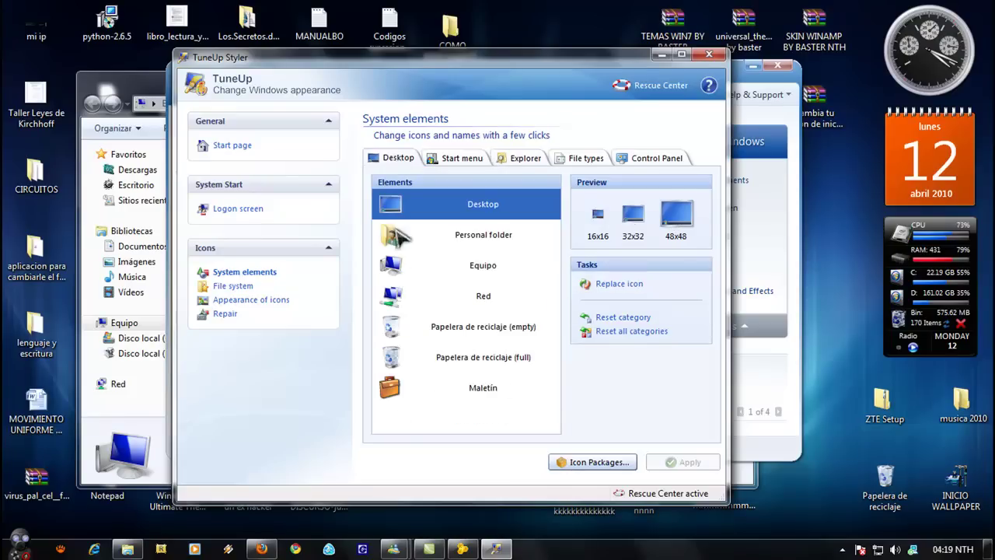
{"action": "left_click", "coordinate": [474, 237]}
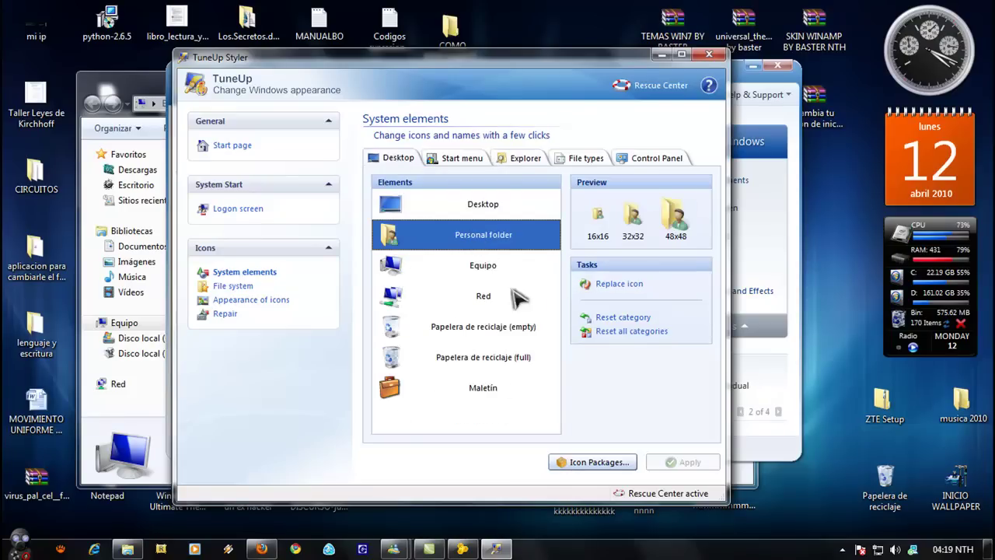
{"action": "left_click", "coordinate": [612, 284]}
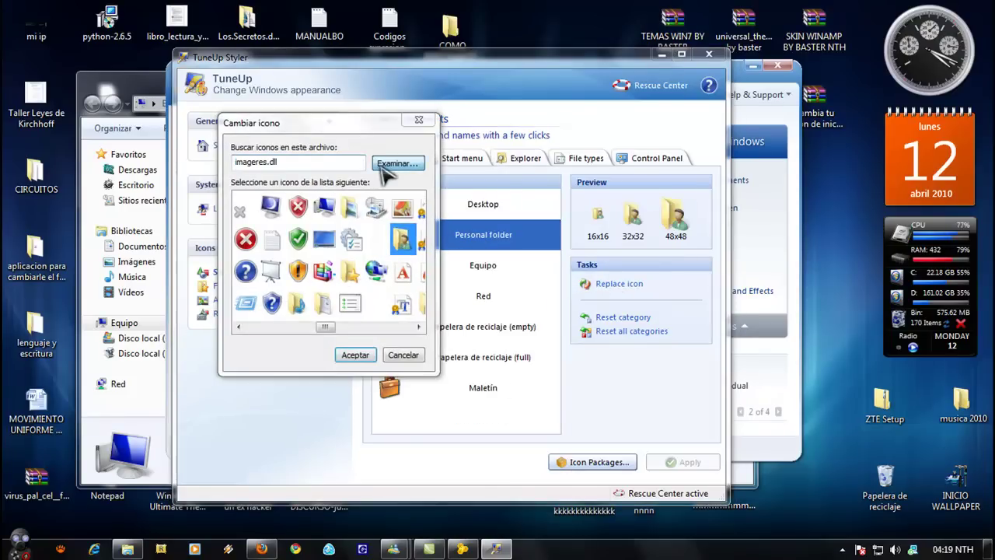
{"action": "left_click", "coordinate": [396, 163]}
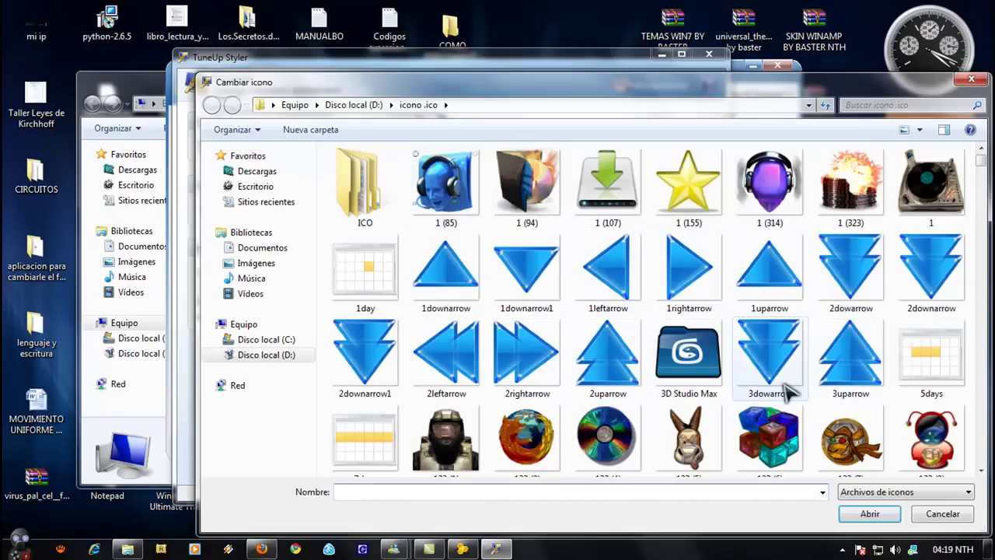
{"action": "left_click", "coordinate": [536, 201]}
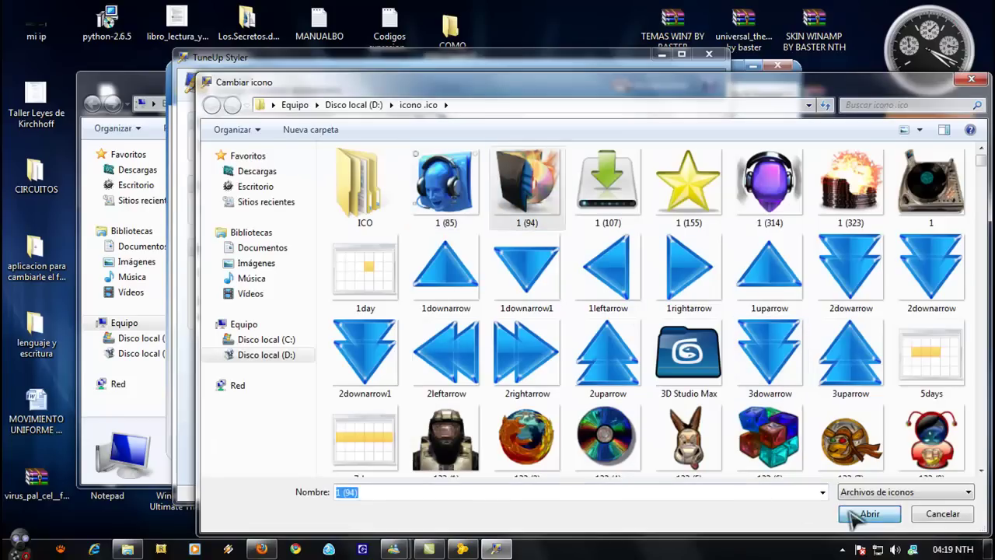
{"action": "left_click", "coordinate": [869, 514]}
{"action": "left_click", "coordinate": [355, 355]}
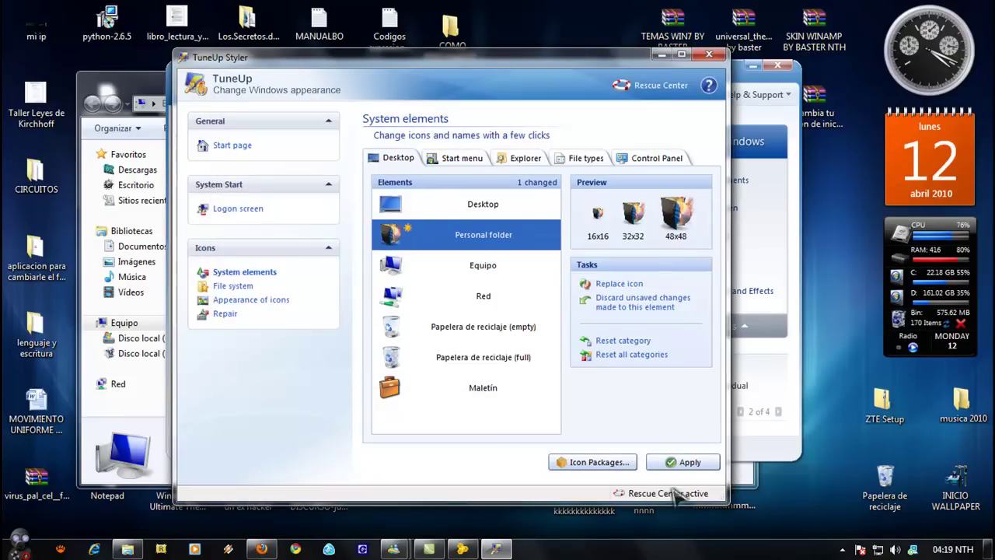
{"action": "left_click", "coordinate": [692, 462]}
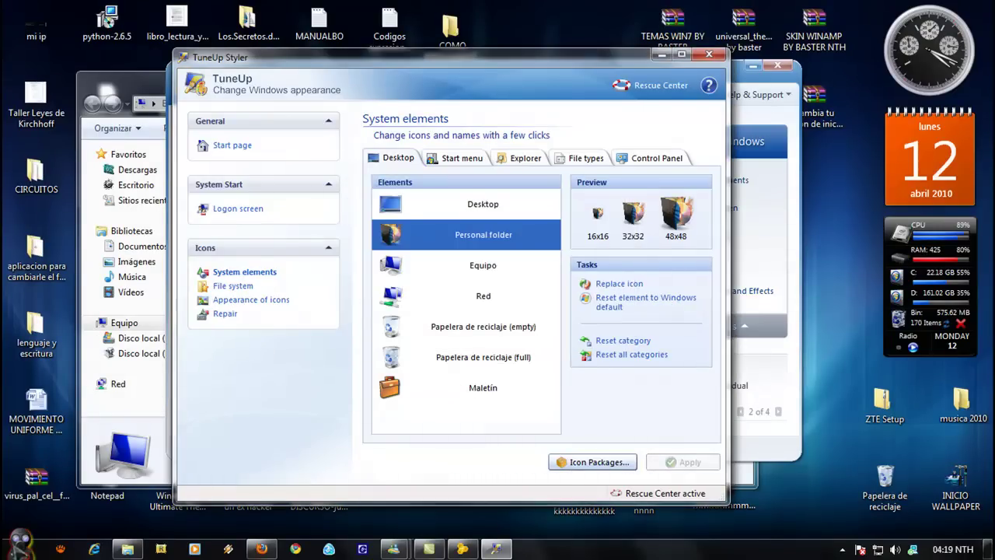
Switch to the Equipo window, check the Escritorio and Descargas favorites, and close the window.
{"action": "left_click", "coordinate": [127, 549]}
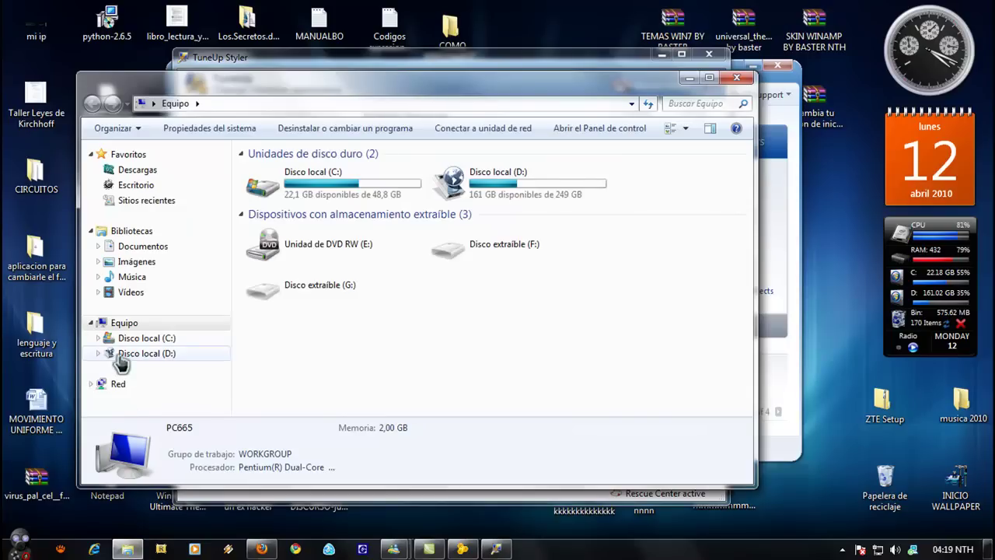
{"action": "left_click", "coordinate": [132, 192]}
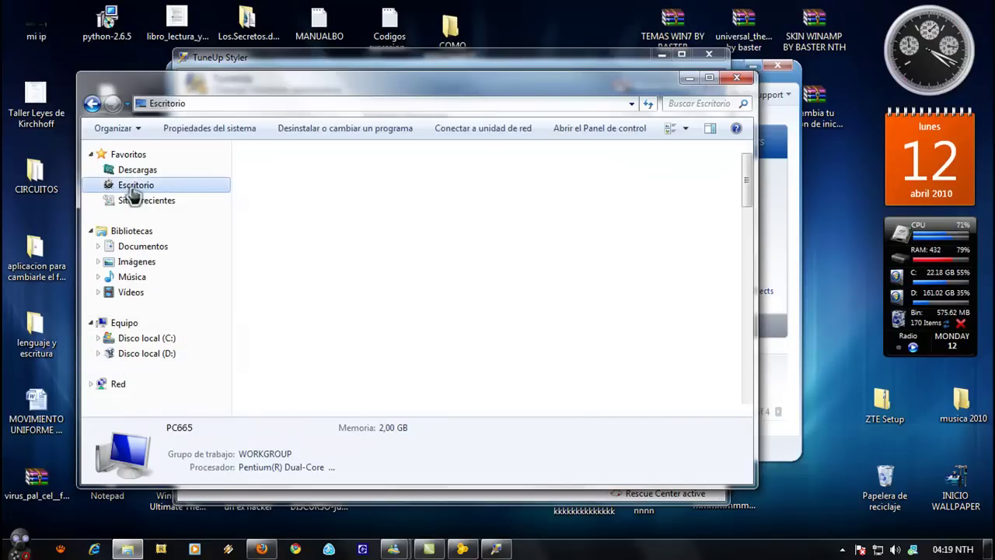
{"action": "left_click", "coordinate": [134, 170]}
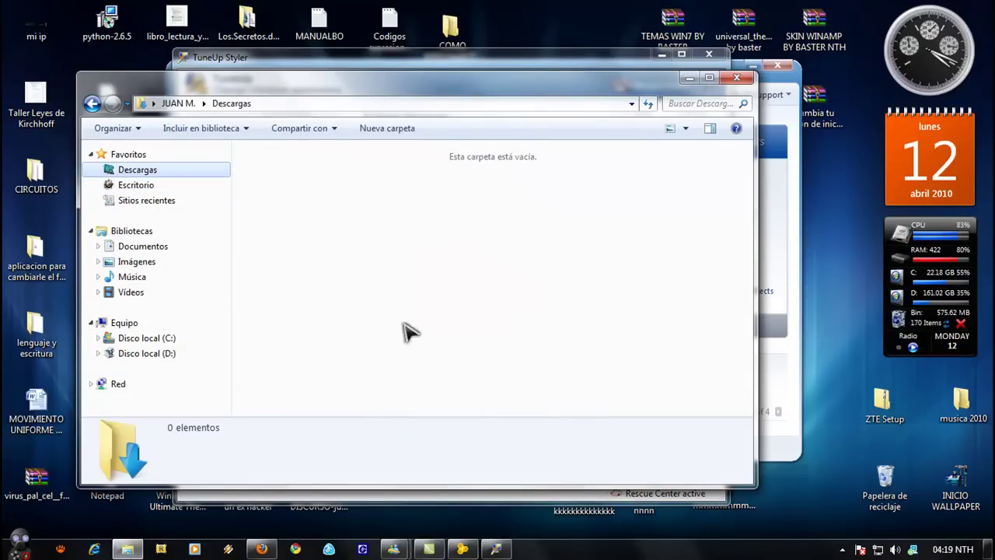
{"action": "left_click", "coordinate": [734, 79]}
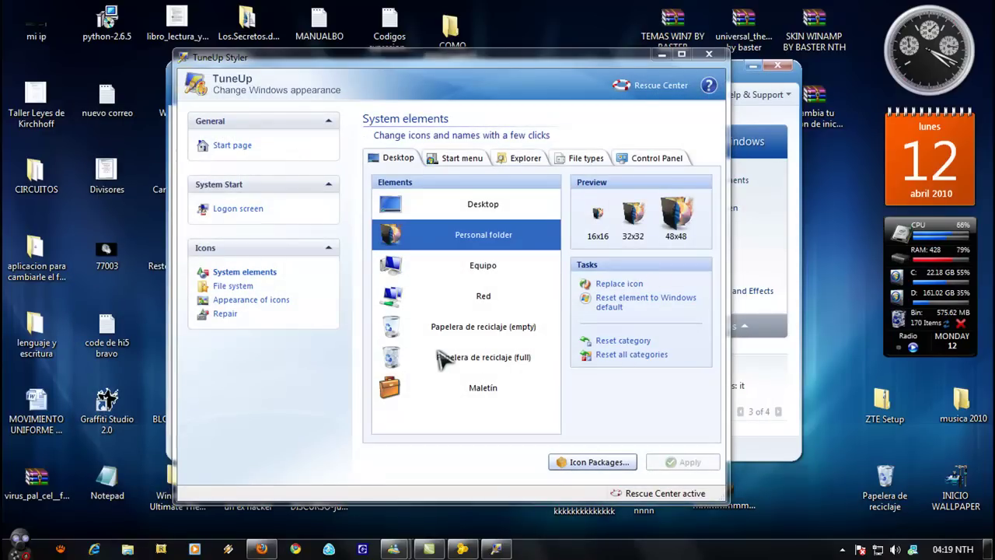
Show the Start menu elements briefly, then close both TuneUp Styler and TuneUp Utilities.
{"action": "left_click", "coordinate": [470, 162]}
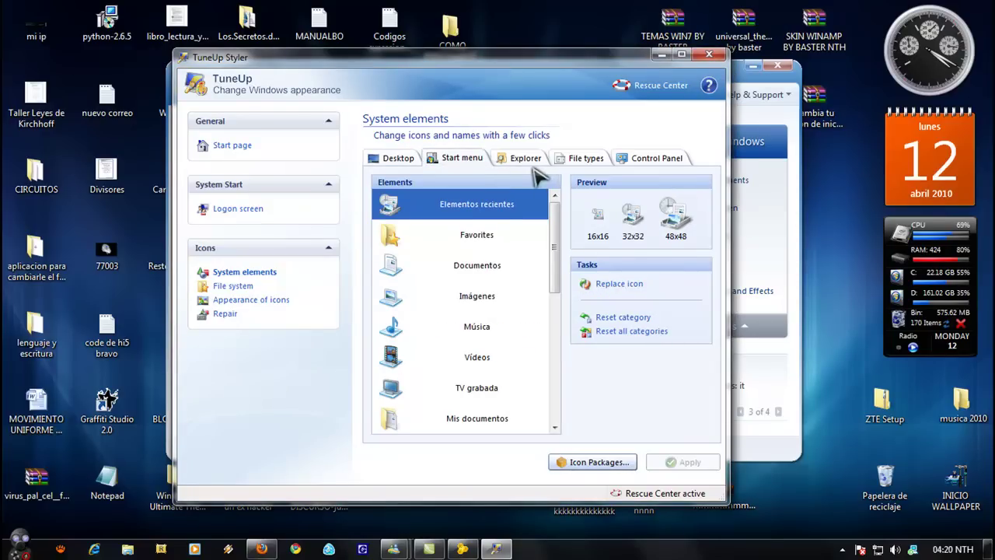
{"action": "left_click_drag", "start_coordinate": [583, 69], "coordinate": [595, 68]}
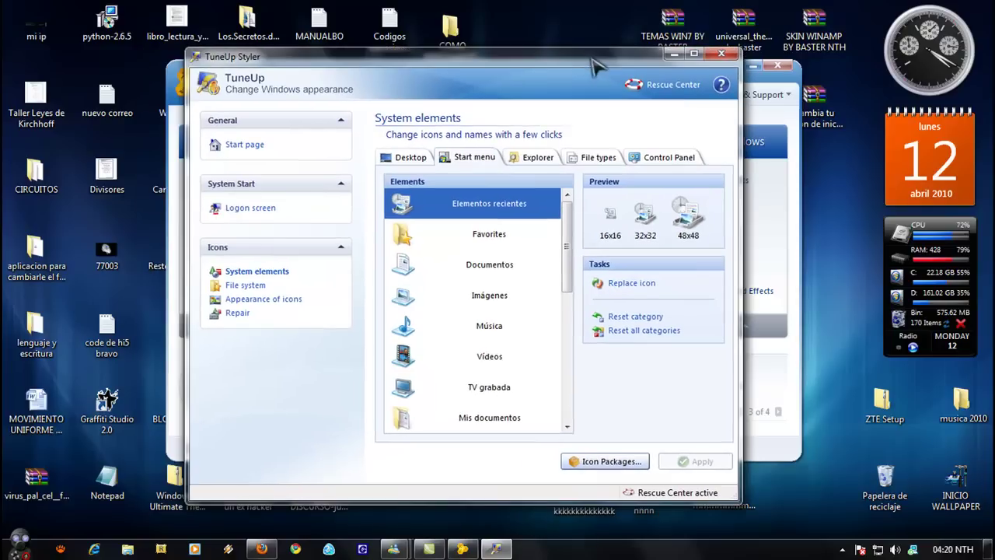
{"action": "left_click", "coordinate": [722, 53]}
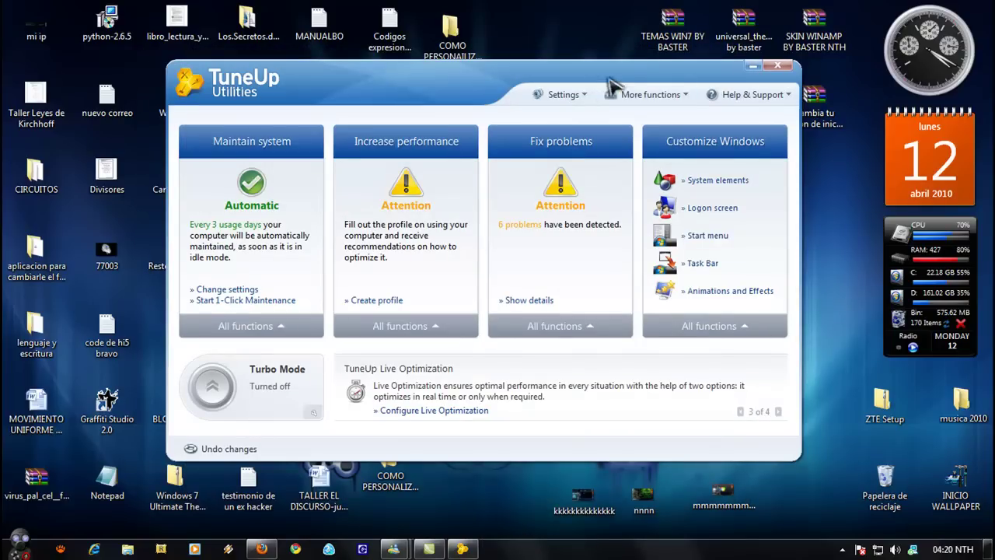
{"action": "mouse_move", "coordinate": [498, 82]}
{"action": "left_mouse_down"}
{"action": "mouse_move", "coordinate": [459, 78]}
{"action": "mouse_move", "coordinate": [541, 77]}
{"action": "mouse_move", "coordinate": [480, 76]}
{"action": "left_mouse_up"}
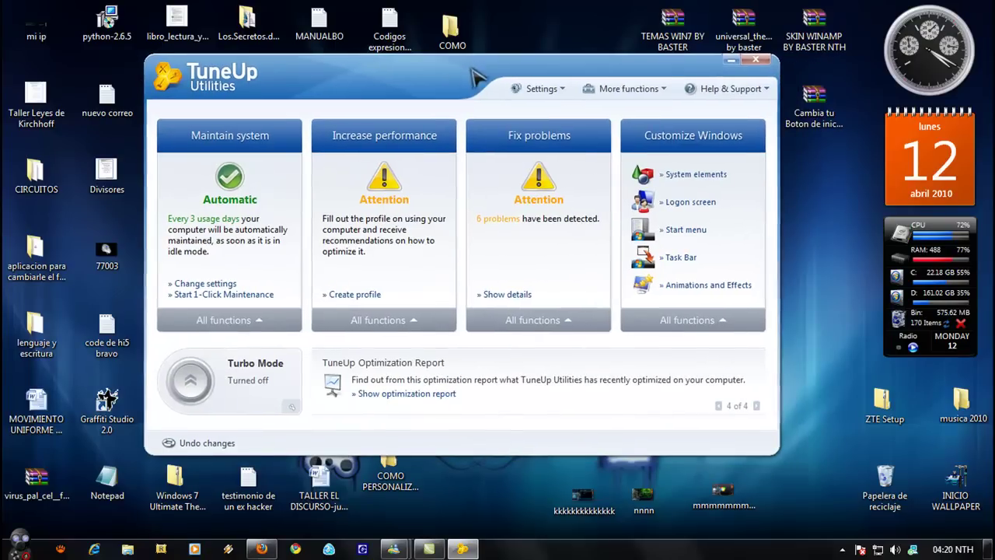
{"action": "left_click", "coordinate": [760, 62]}
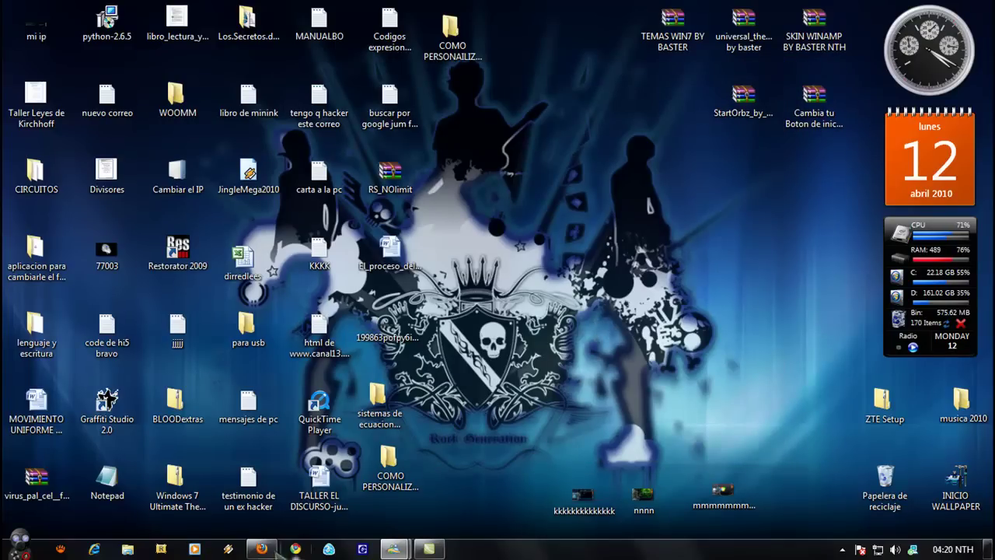
Switch to Firefox and look through the BASTERNTH SOFWARE home page, including its community chat, returning to the page header.
{"action": "left_click", "coordinate": [261, 549]}
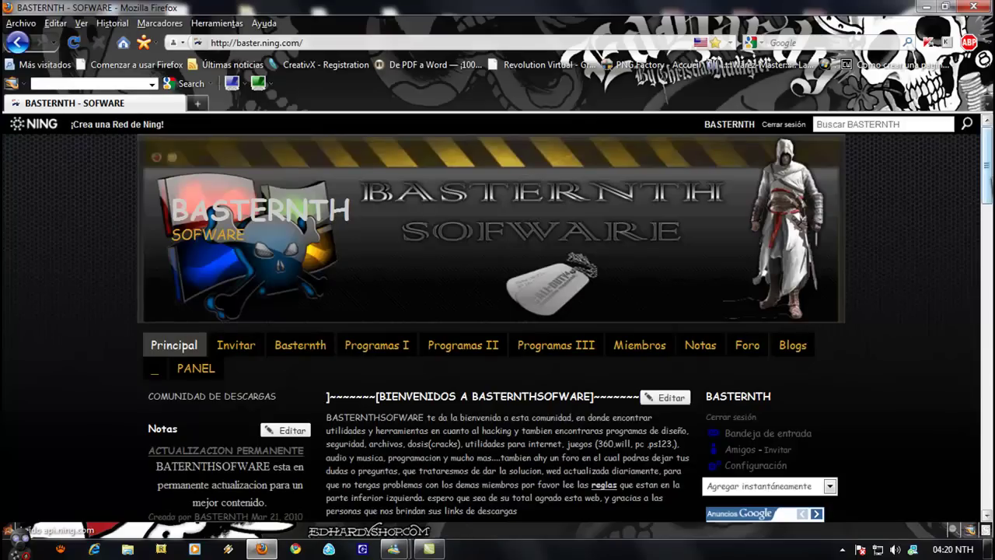
{"action": "scroll", "coordinate": [990, 330], "scroll_direction": "down", "scroll_amount": 15}
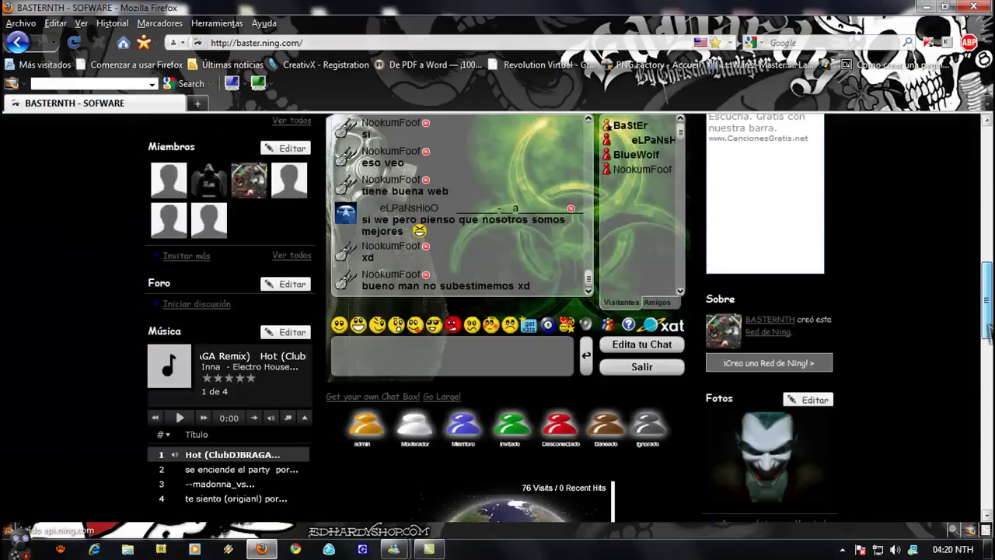
{"action": "left_click_drag", "start_coordinate": [989, 331], "coordinate": [989, 305]}
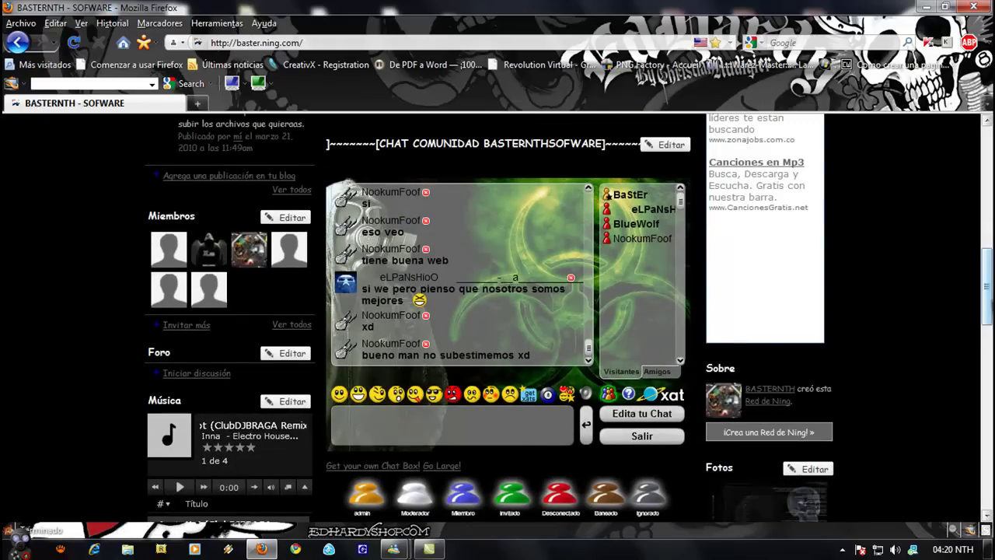
{"action": "left_click_drag", "start_coordinate": [988, 311], "coordinate": [987, 165]}
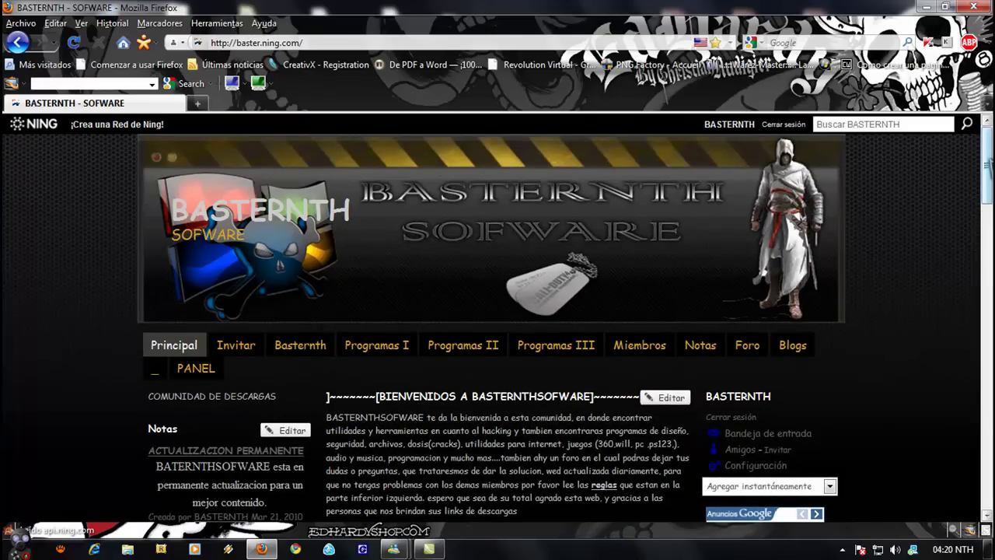
{"action": "mouse_move", "coordinate": [989, 156]}
{"action": "left_mouse_down"}
{"action": "mouse_move", "coordinate": [987, 405]}
{"action": "mouse_move", "coordinate": [986, 139]}
{"action": "left_mouse_up"}
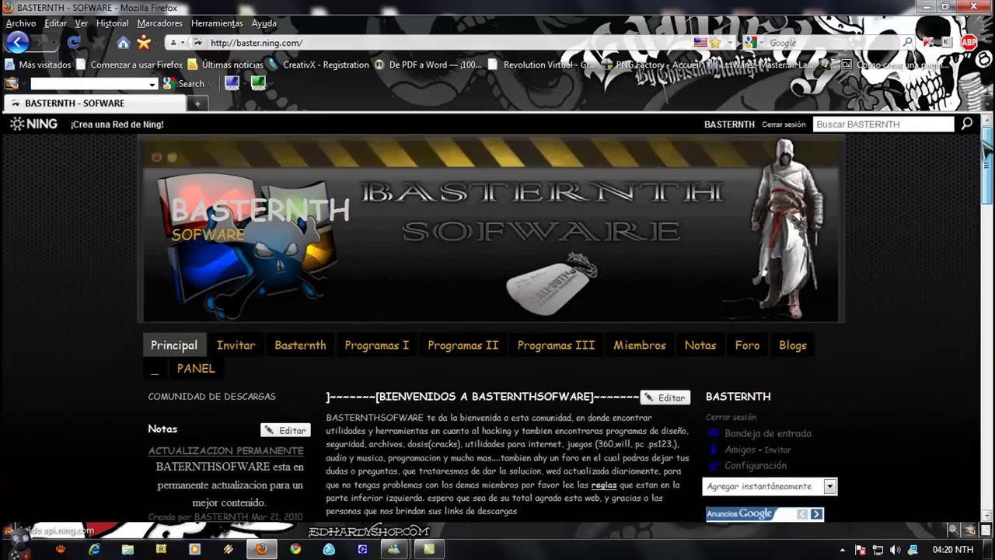